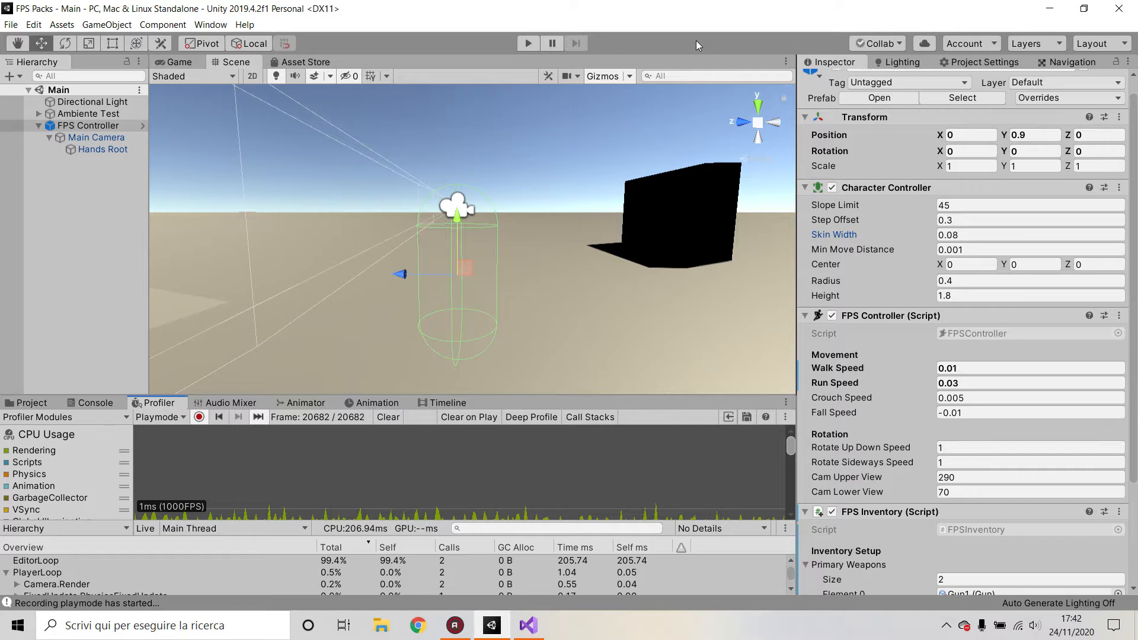
right_click_drag(423, 255, 471, 270)
key("s")
left_click_drag(471, 267, 518, 287, "alt")
right_click_drag(518, 286, 453, 232)
key("w")
key("q")
key("s")
key("e")
left_click_drag(453, 232, 343, 323, "alt")
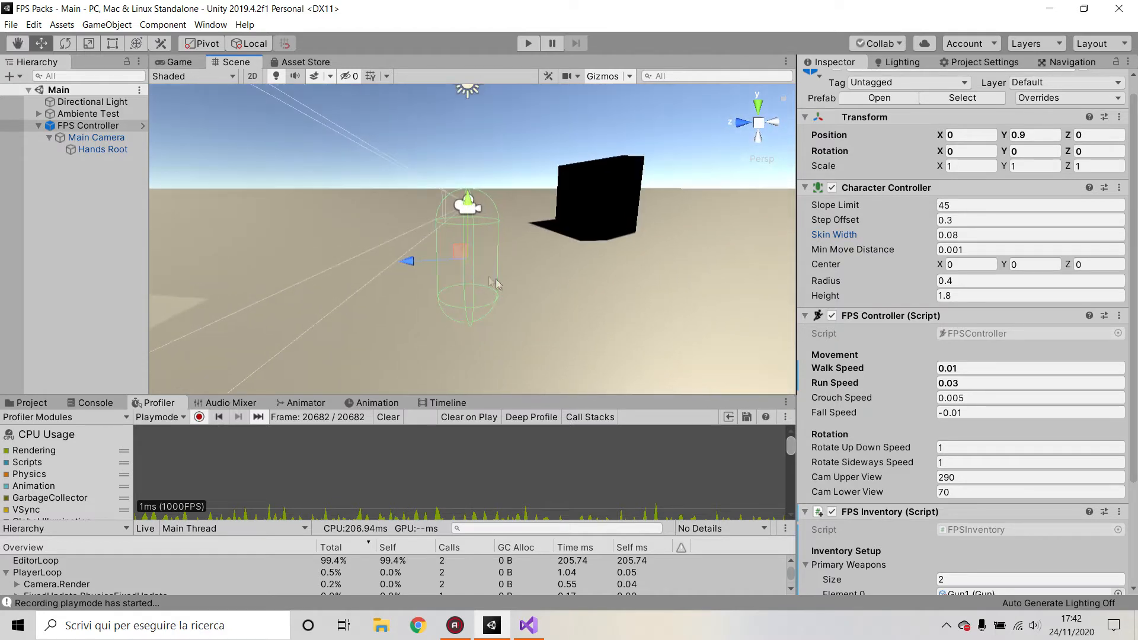
left_click_drag(522, 280, 403, 279, "alt")
left_click_drag(544, 259, 523, 291, "alt")
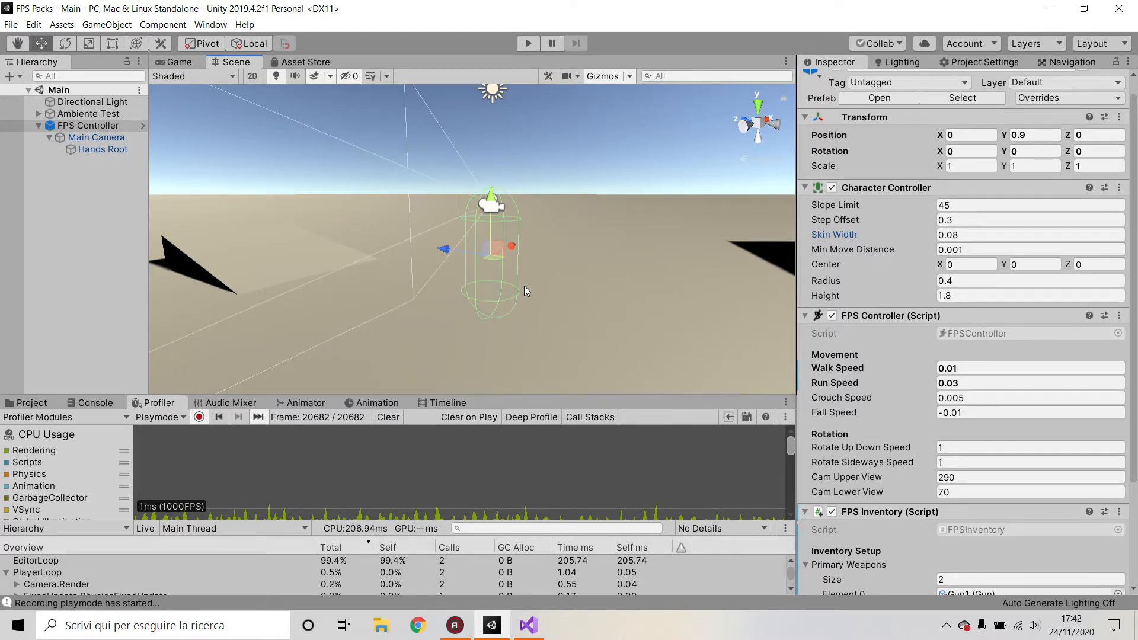
left_click_drag(524, 290, 651, 274, "alt")
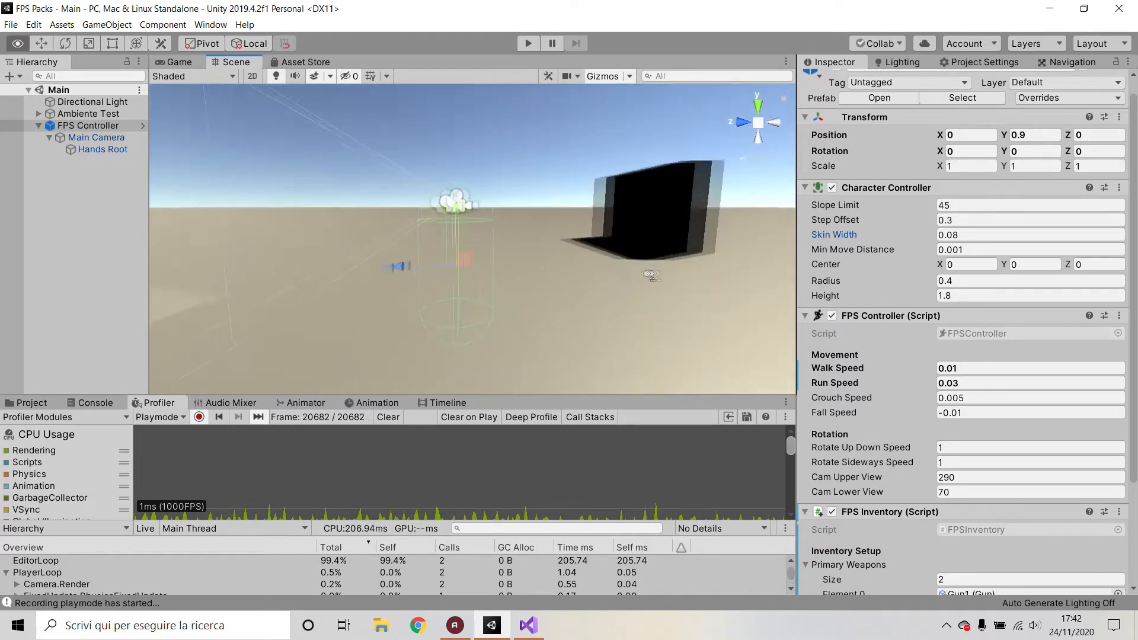
key("e")
right_click_drag(651, 275, 473, 364)
key("s")
key("q")
key("w")
key("e")
key("w")
key("d")
key("q")
key("d")
key("a")
key("a")
key("q")
key("a")
key("q")
key("a")
key("d")
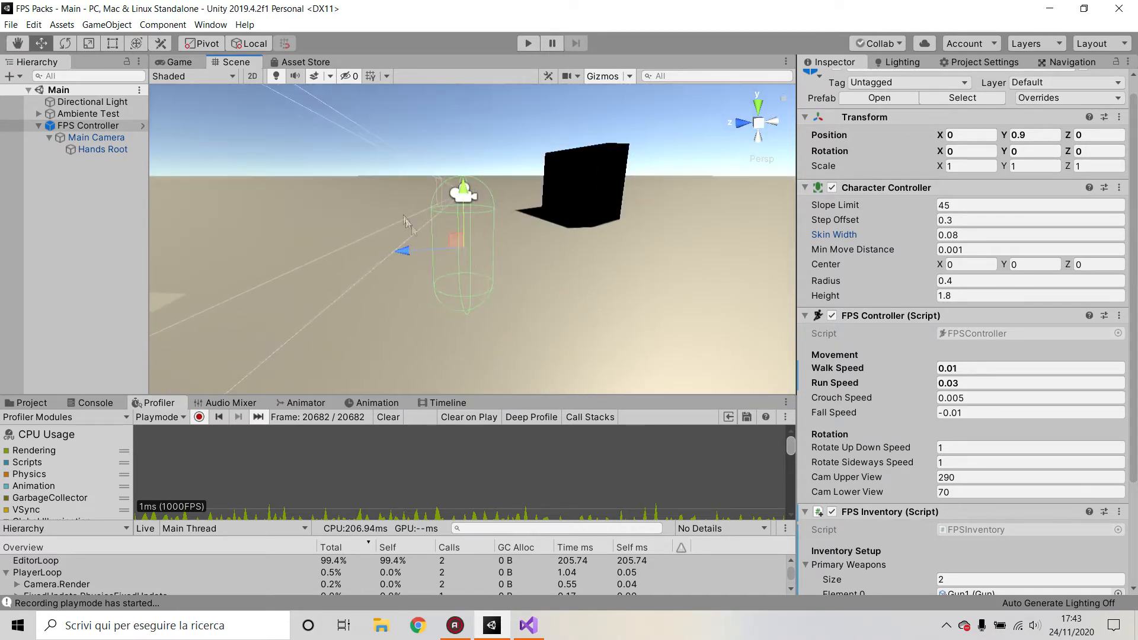
right_click_drag(467, 274, 418, 283)
key("d")
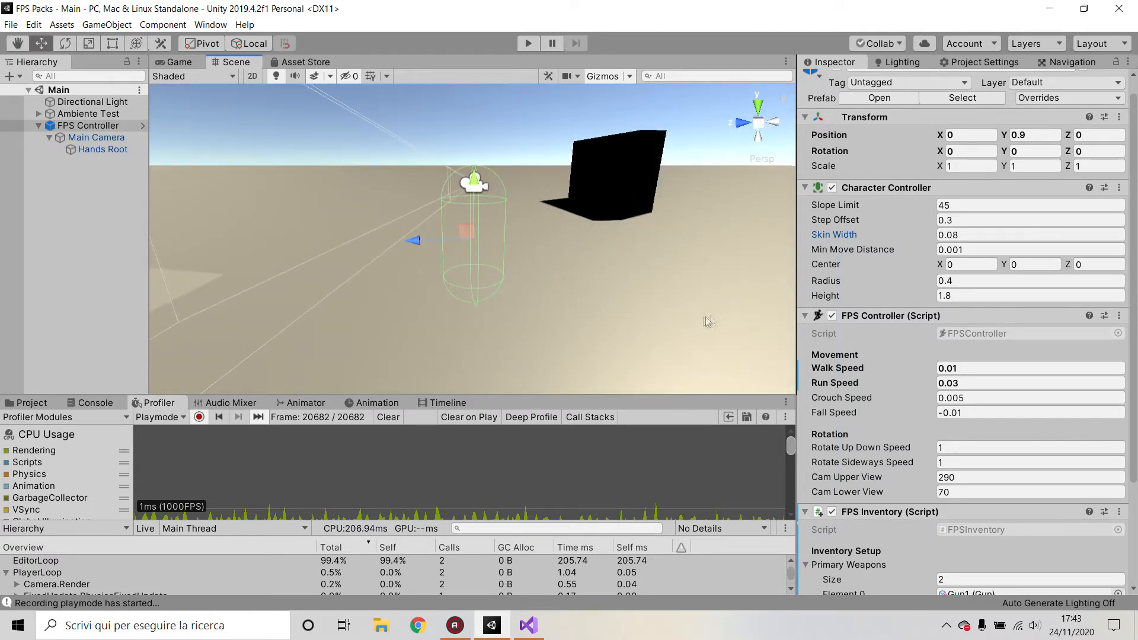
Run the game and test the first-person controller by looking around, walking in all directions and sprinting with the gun.
left_click(527, 48)
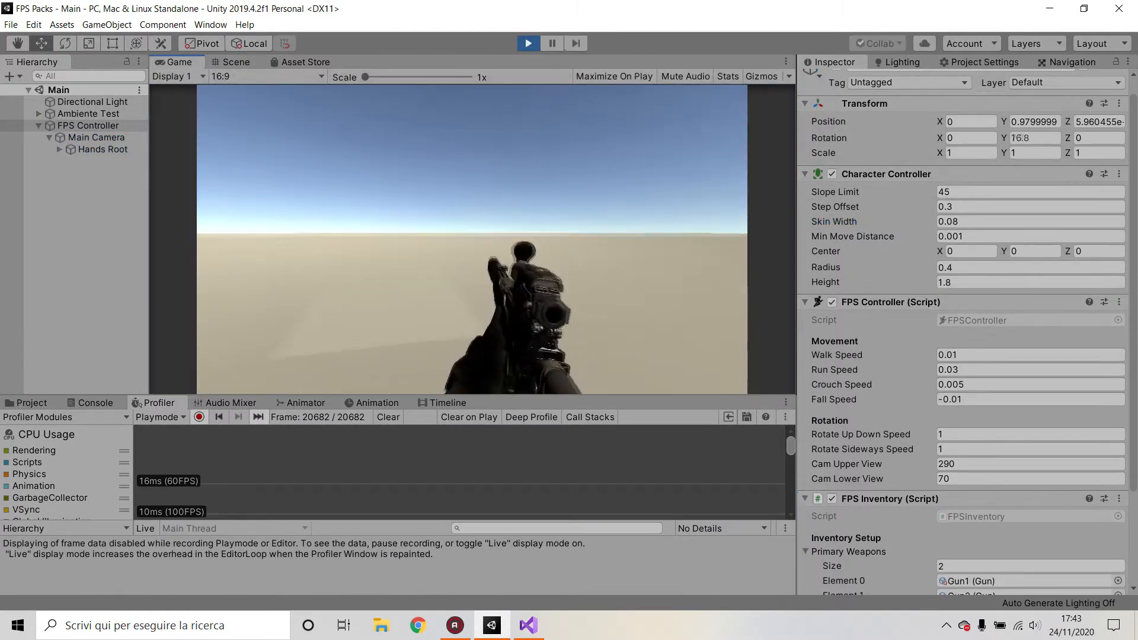
key("a")
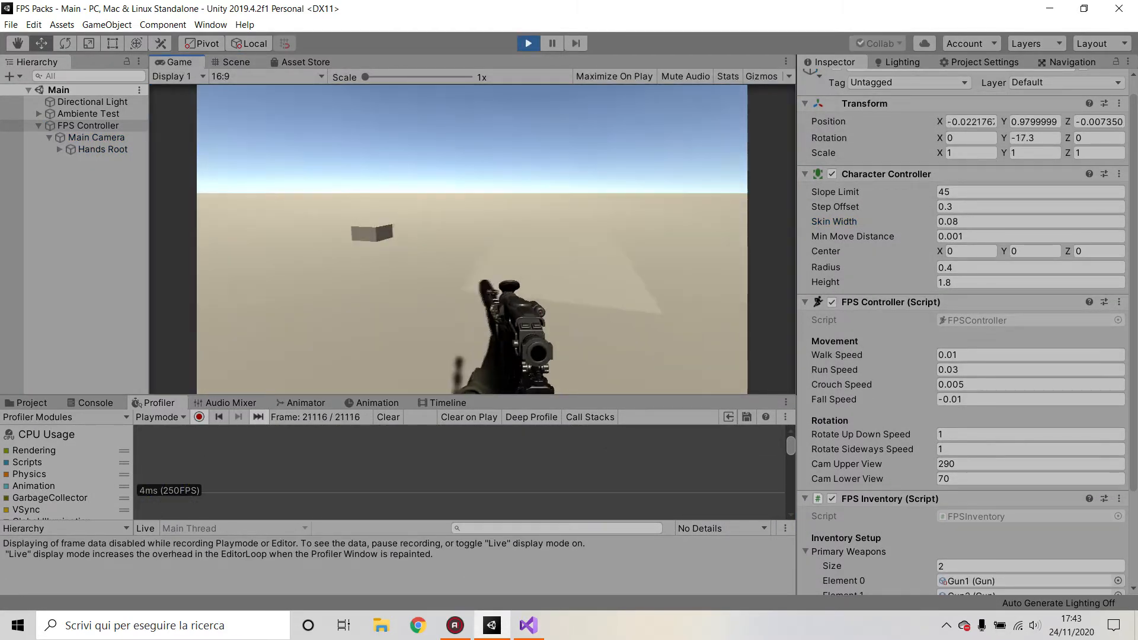
key("w")
key("s")
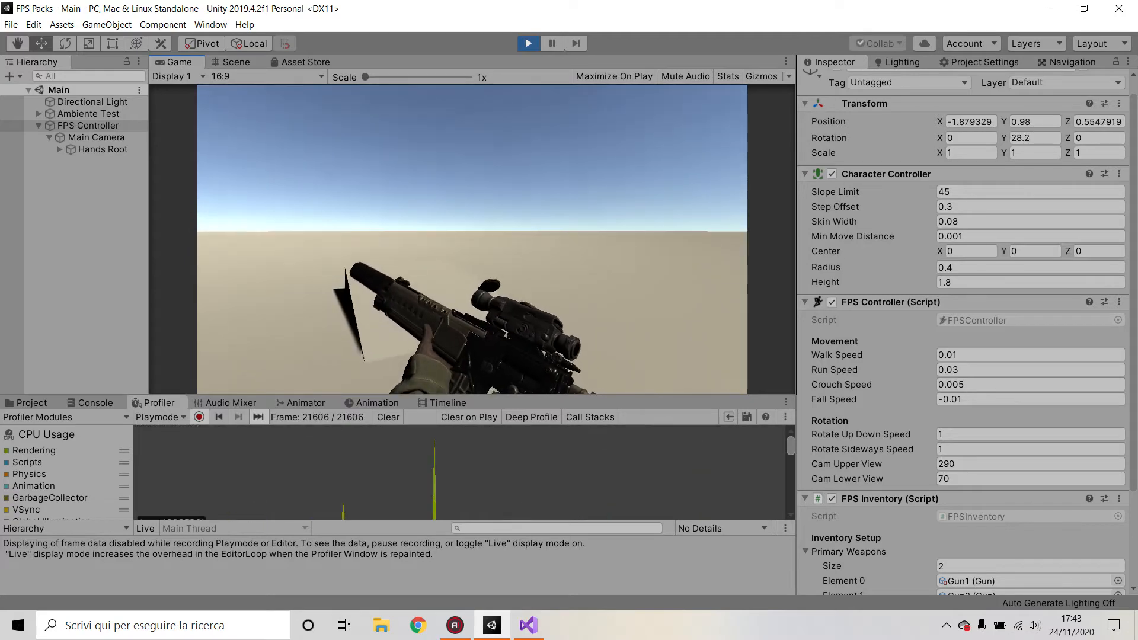
key("d")
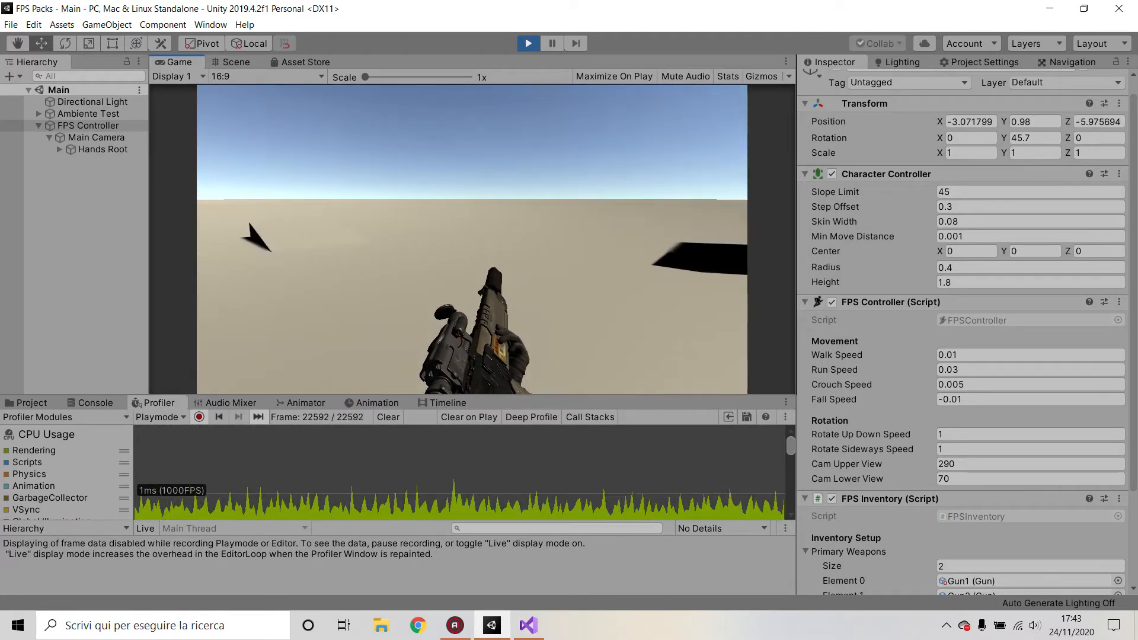
key("w")
key("shift")
key("a")
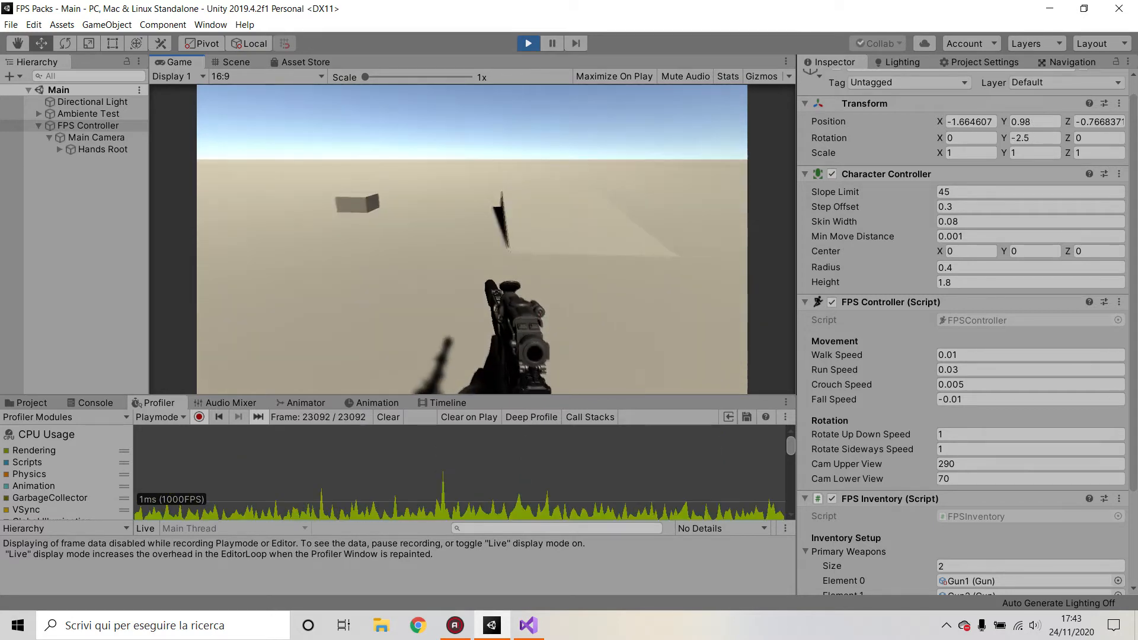
key("shift")
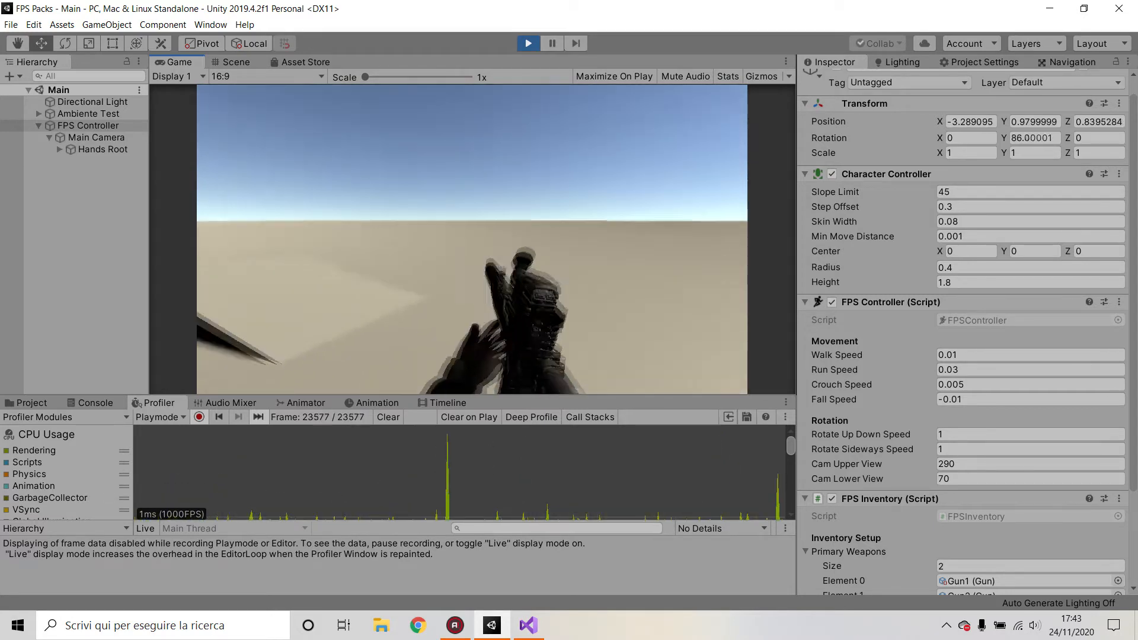
key("Escape")
Expand Hands Root in the running game, examine its child weapons and Camera settings, and walk the player forward.
left_click(59, 149)
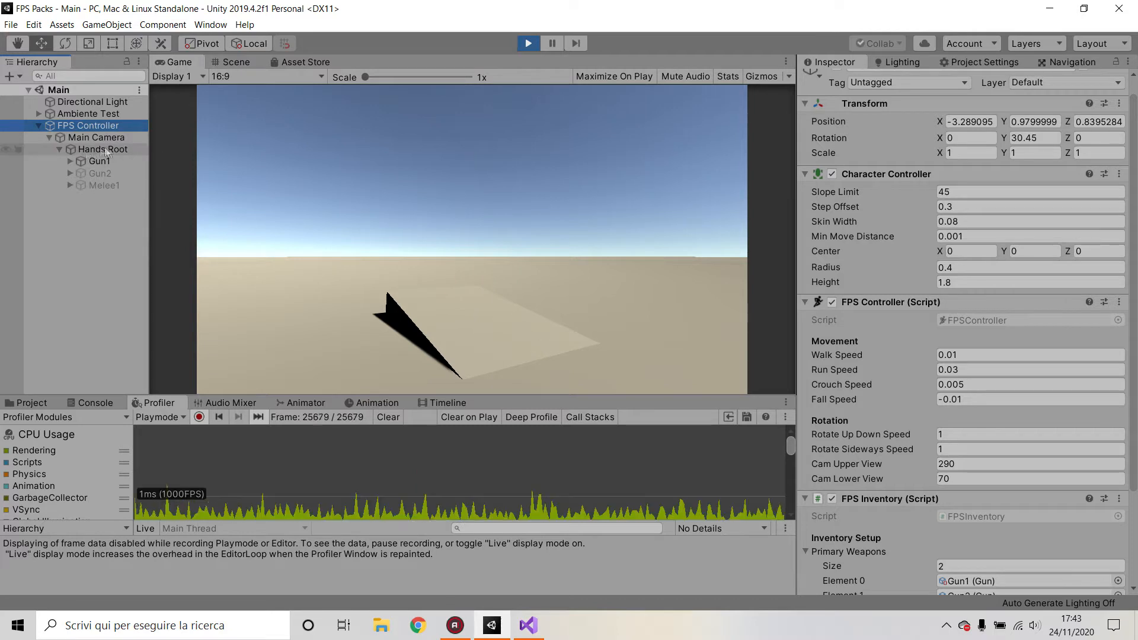
left_click(105, 148)
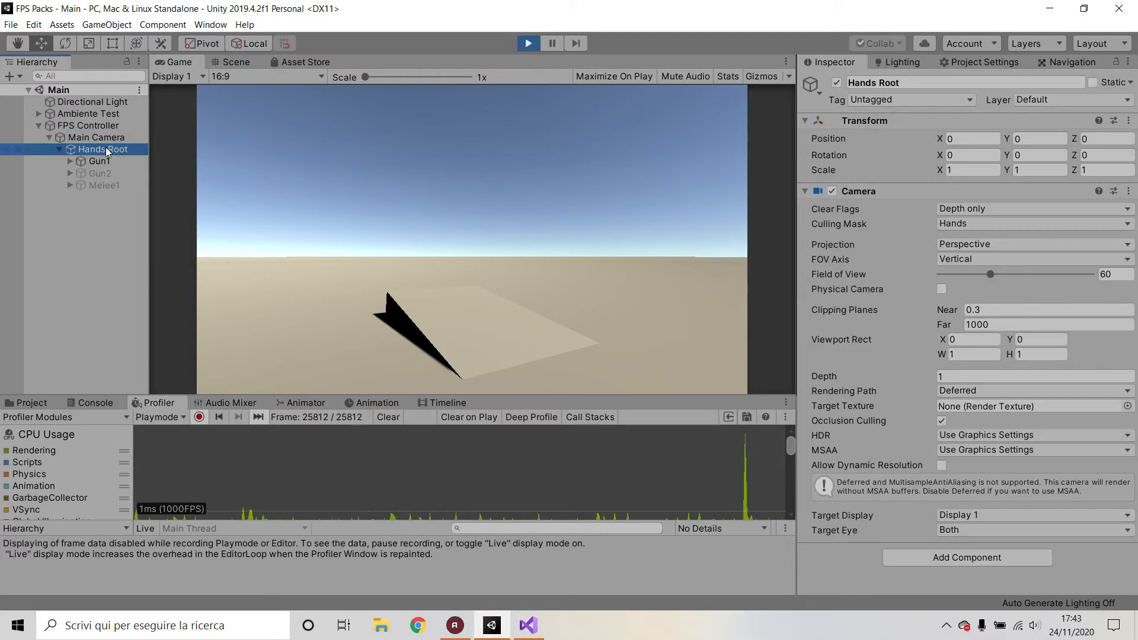
left_click(370, 254)
key("w")
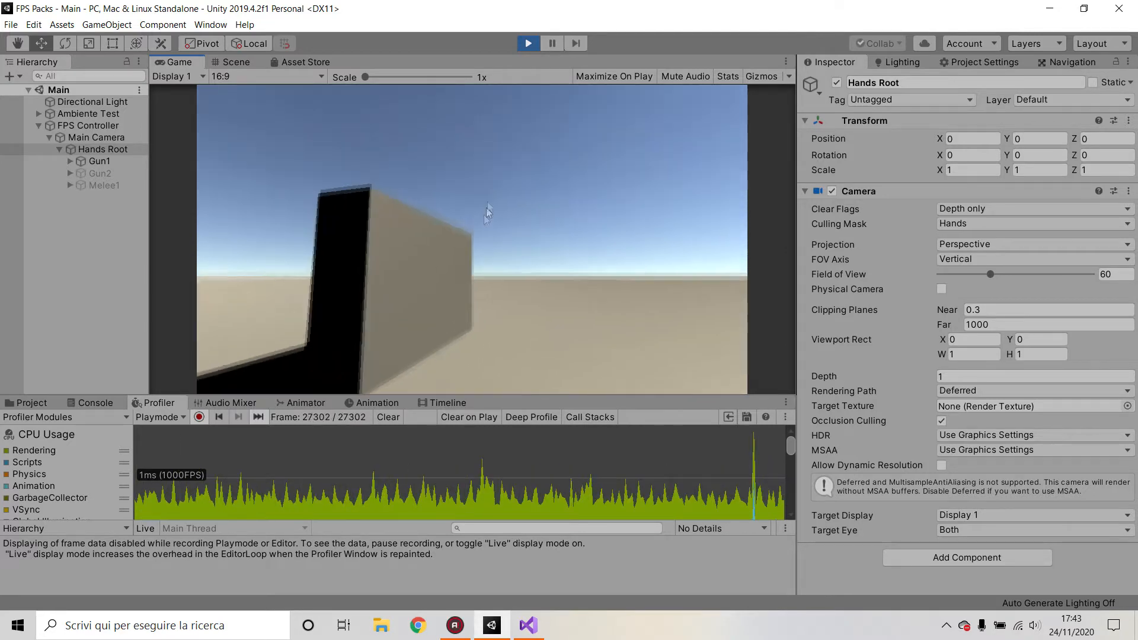
Restart the game, walk the player around the block to test how the gun behaves near walls, and stop the game.
left_click(530, 45)
left_click(533, 44)
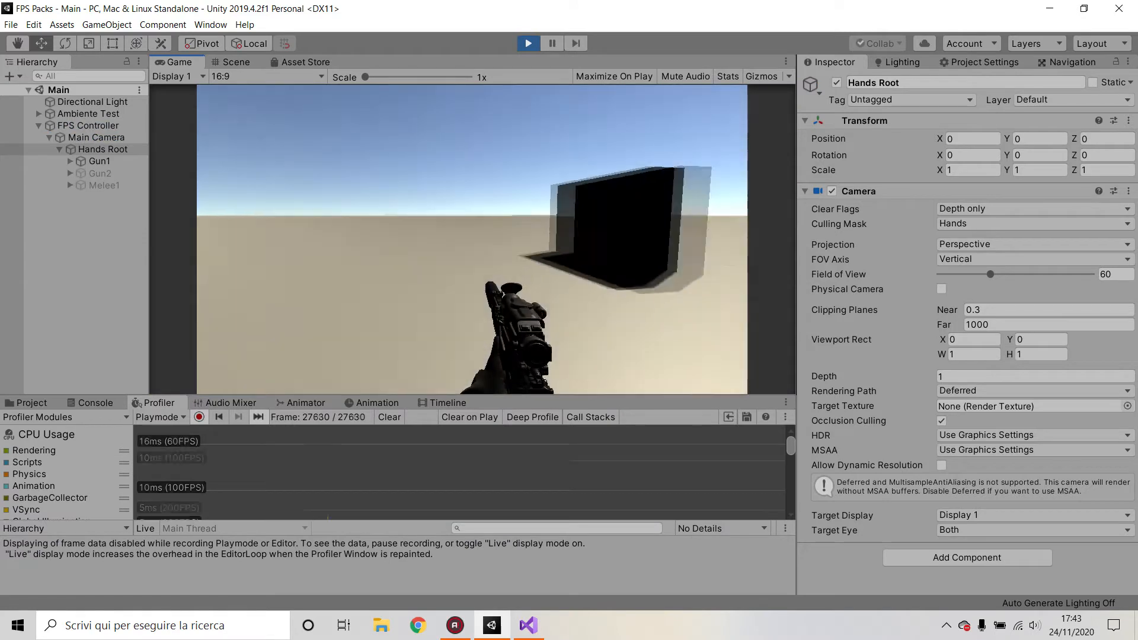
key("w")
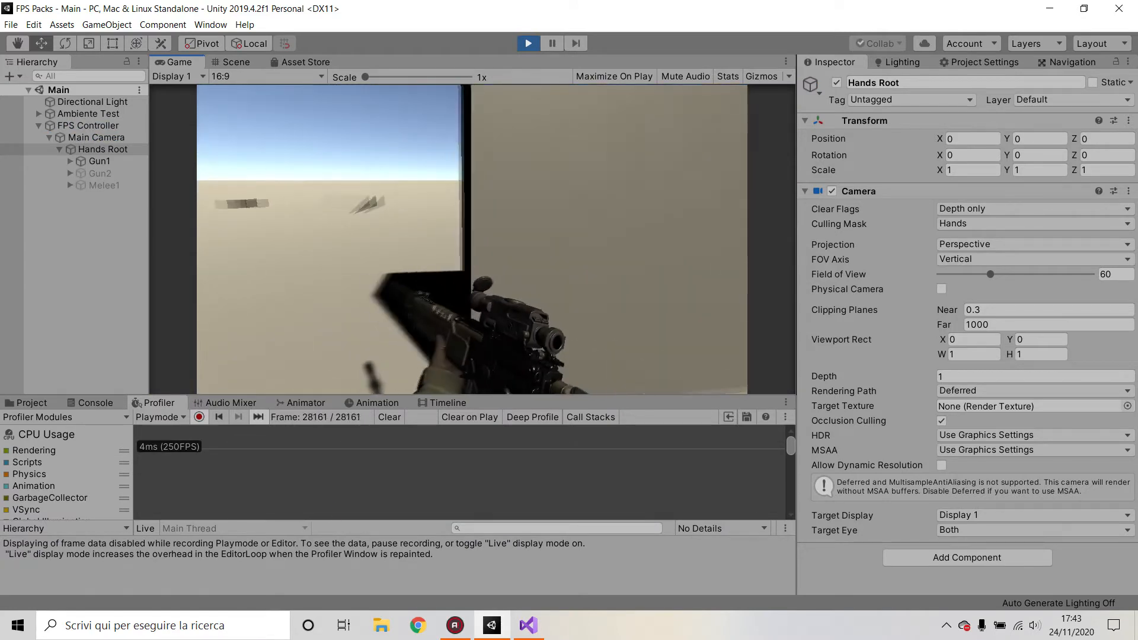
key("w")
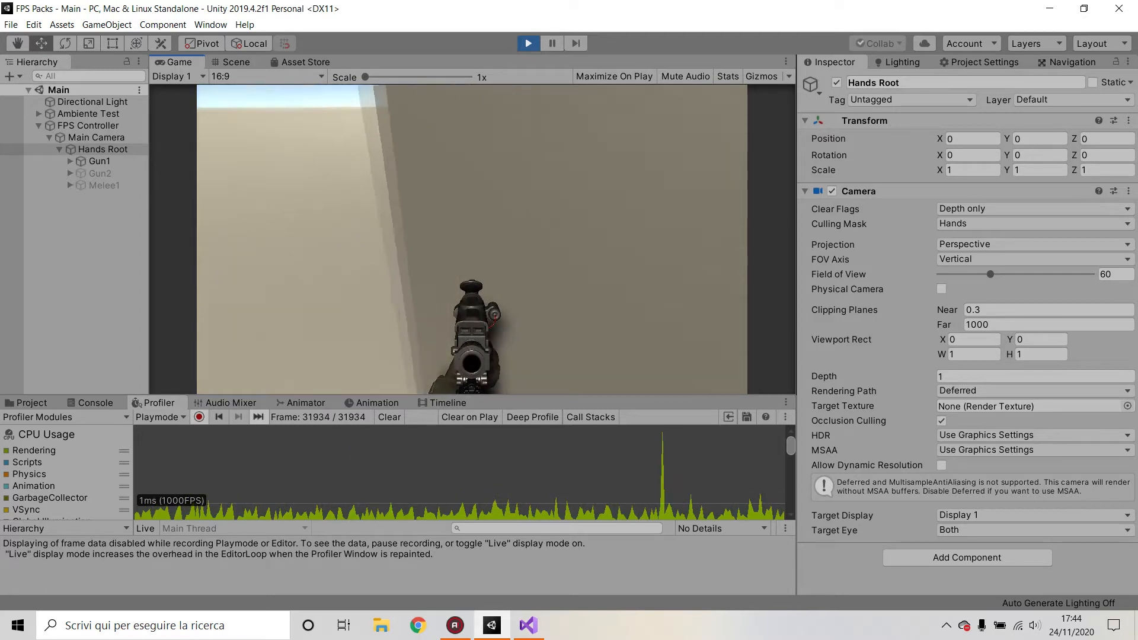
key("w")
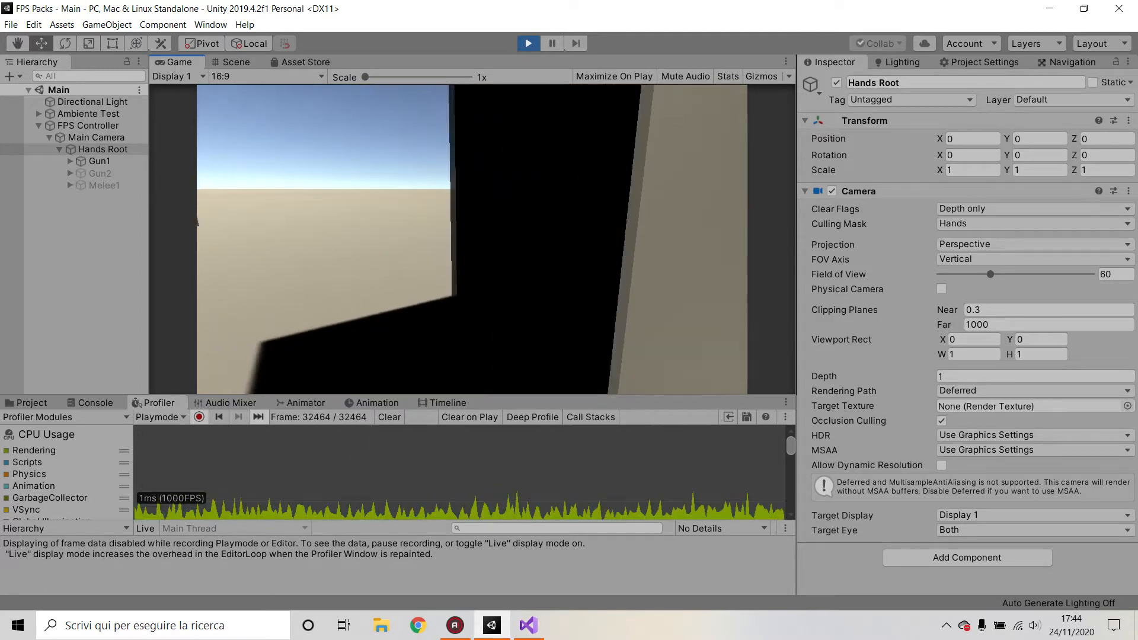
key("w")
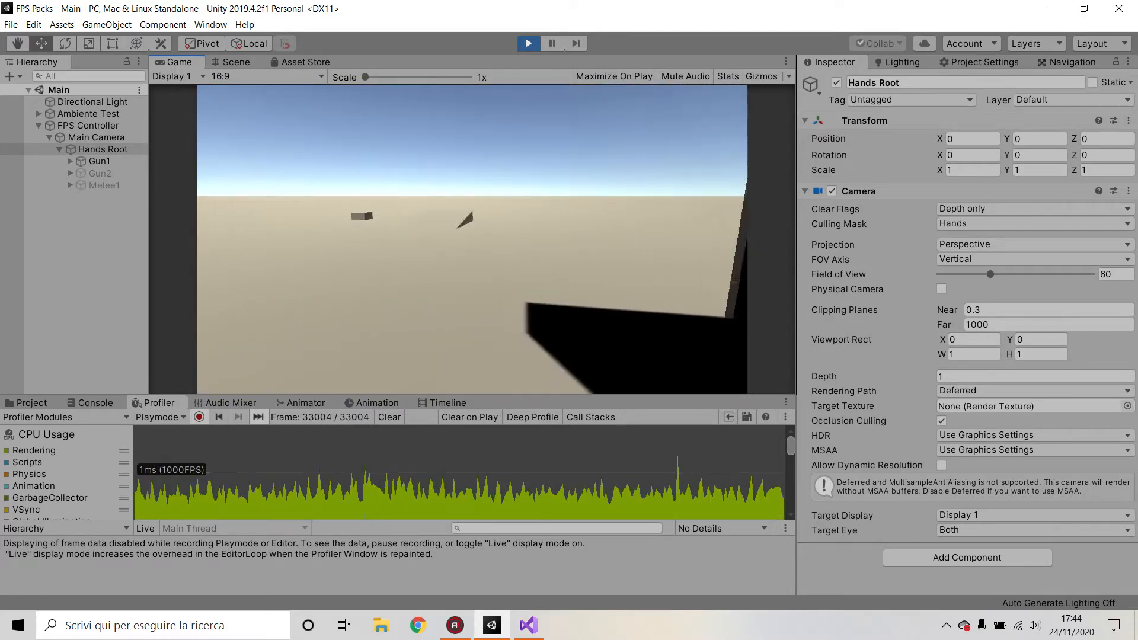
key("Escape")
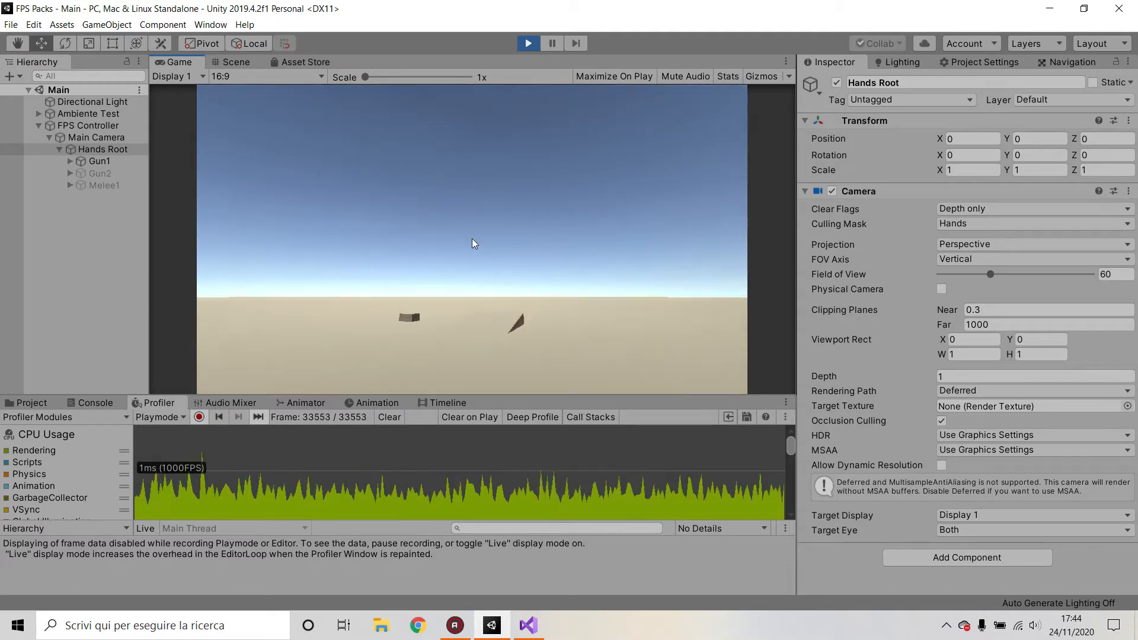
left_click(531, 42)
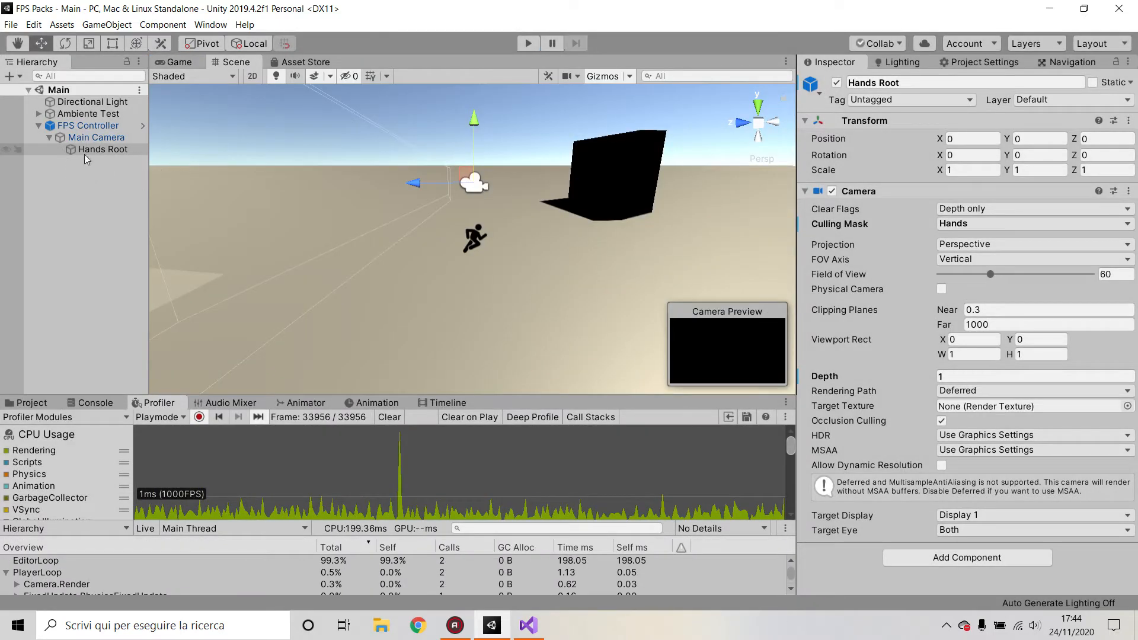
Select the FPS Controller and review its Character Controller, FPS Controller and FPS Inventory component settings.
left_click(87, 125)
scroll(1071, 307, "down", 3)
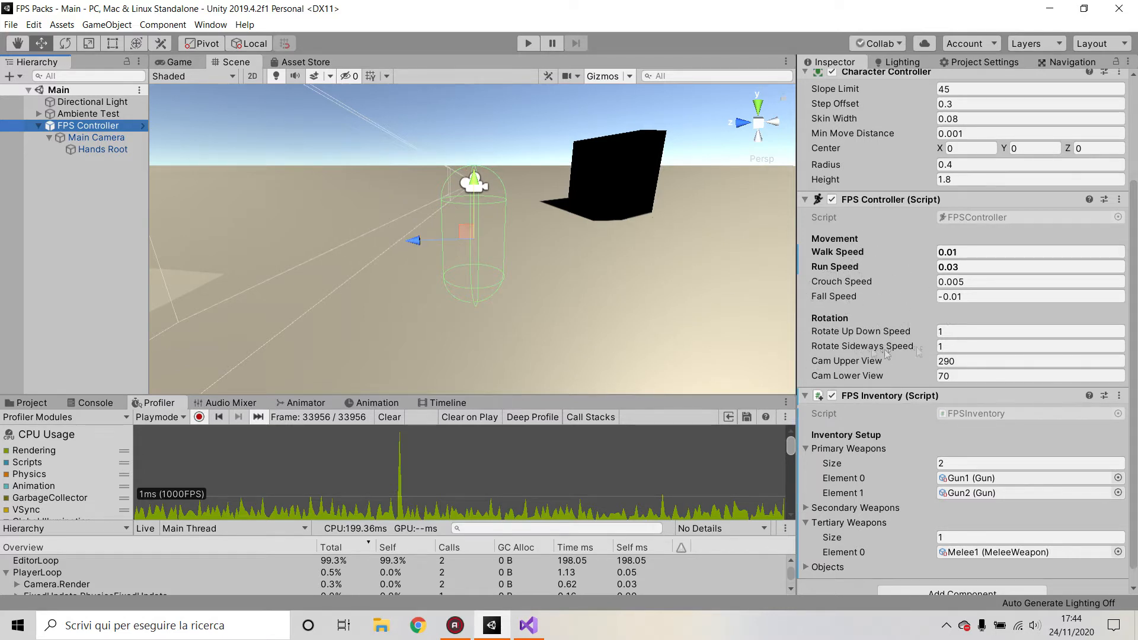
scroll(883, 343, "down", 1)
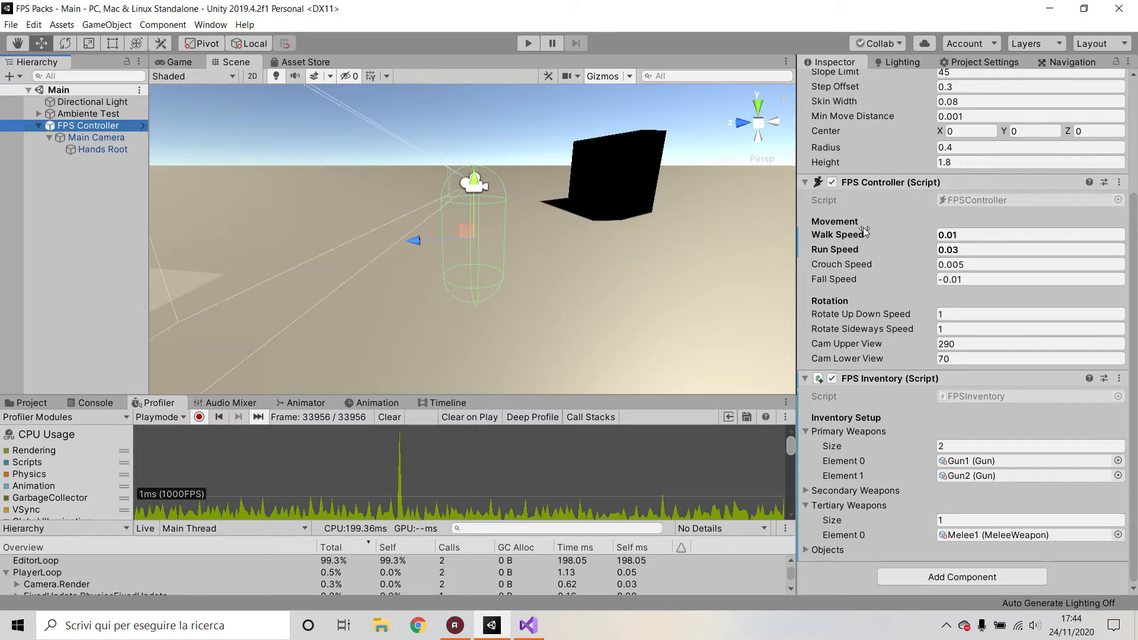
scroll(884, 240, "up", 5)
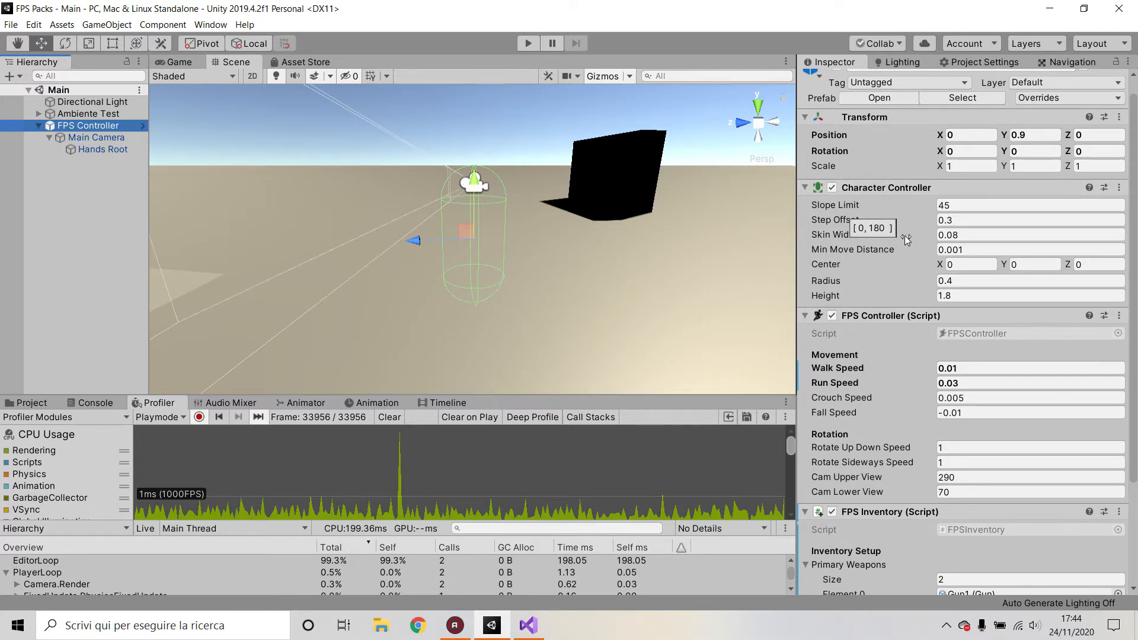
scroll(913, 251, "down", 5)
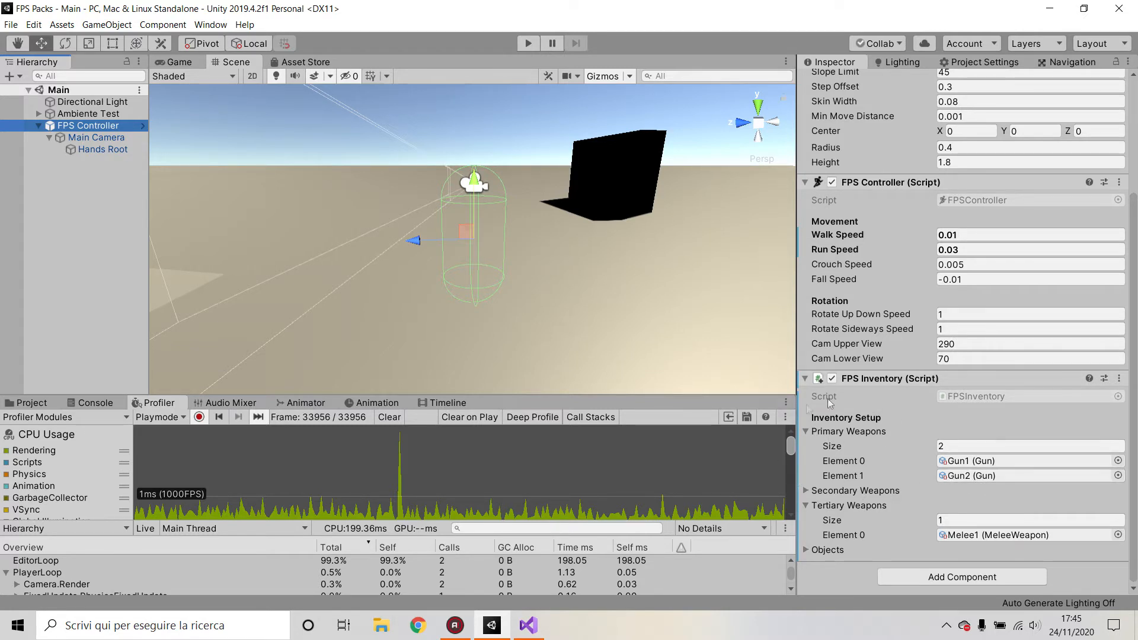
Expand the primary, secondary and tertiary weapon lists and the Objects list of the FPS Inventory script to examine their entries.
left_click(816, 436)
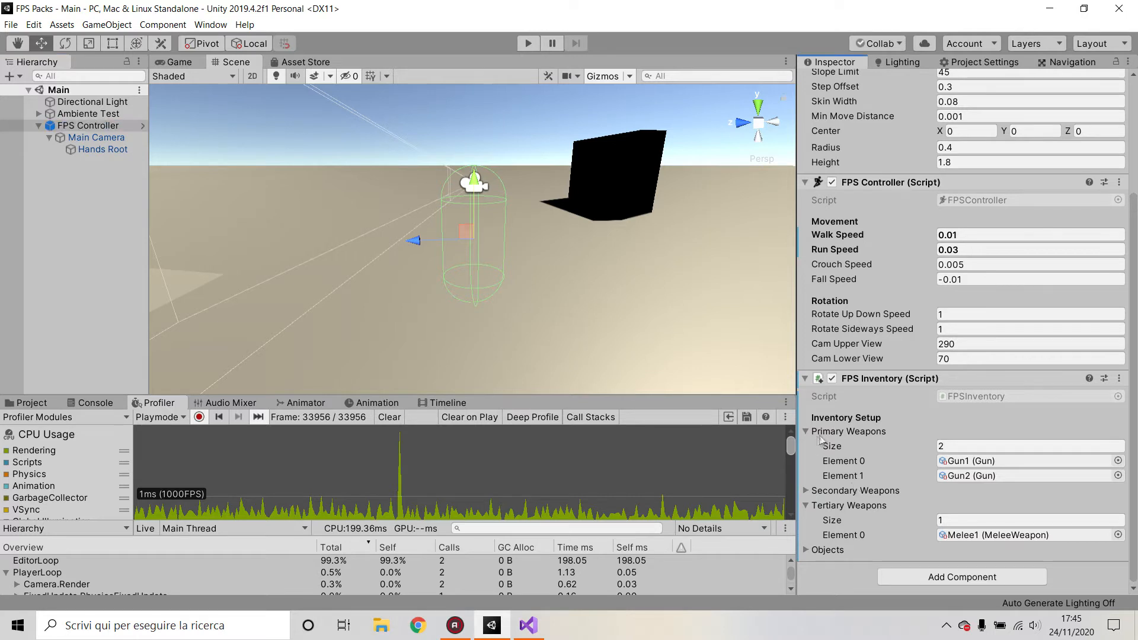
left_click(856, 508)
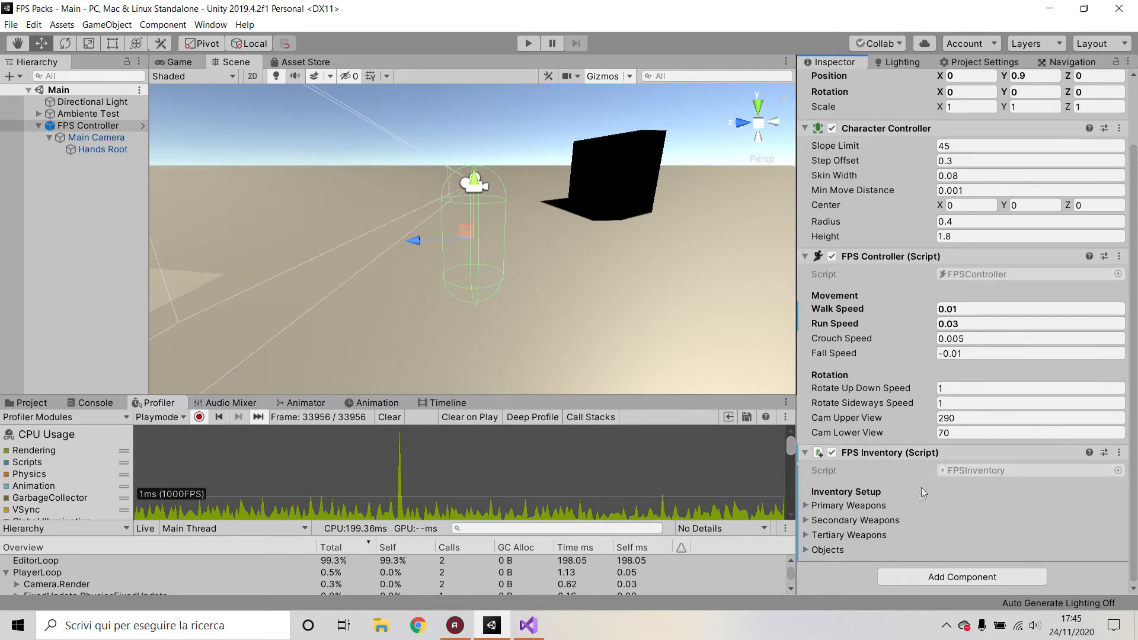
left_click(837, 505)
left_click(856, 520)
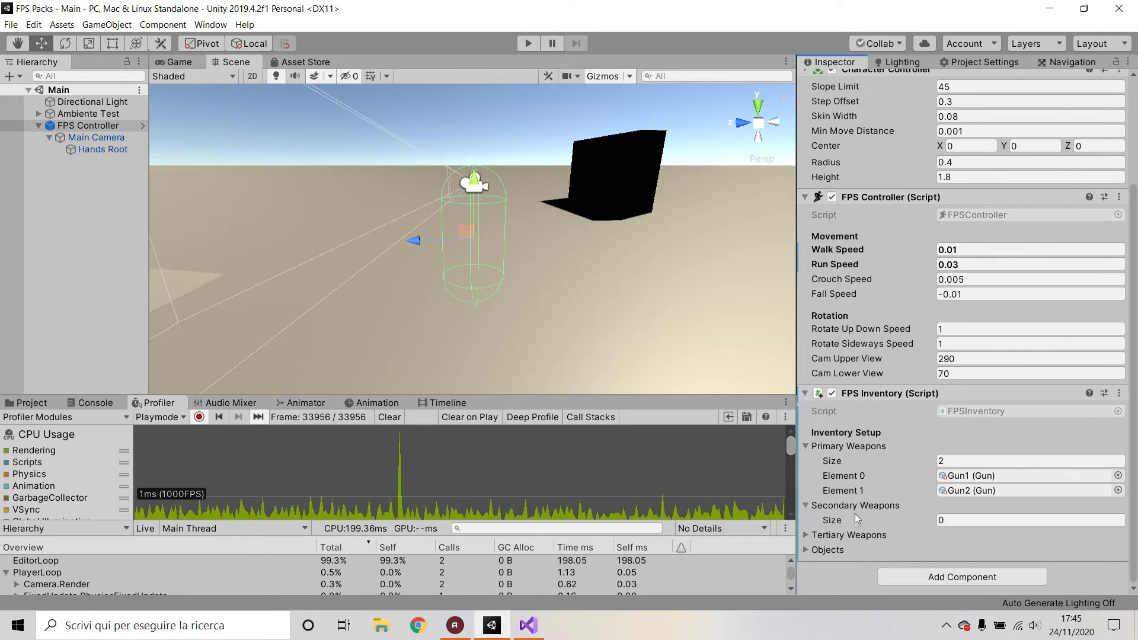
left_click(858, 536)
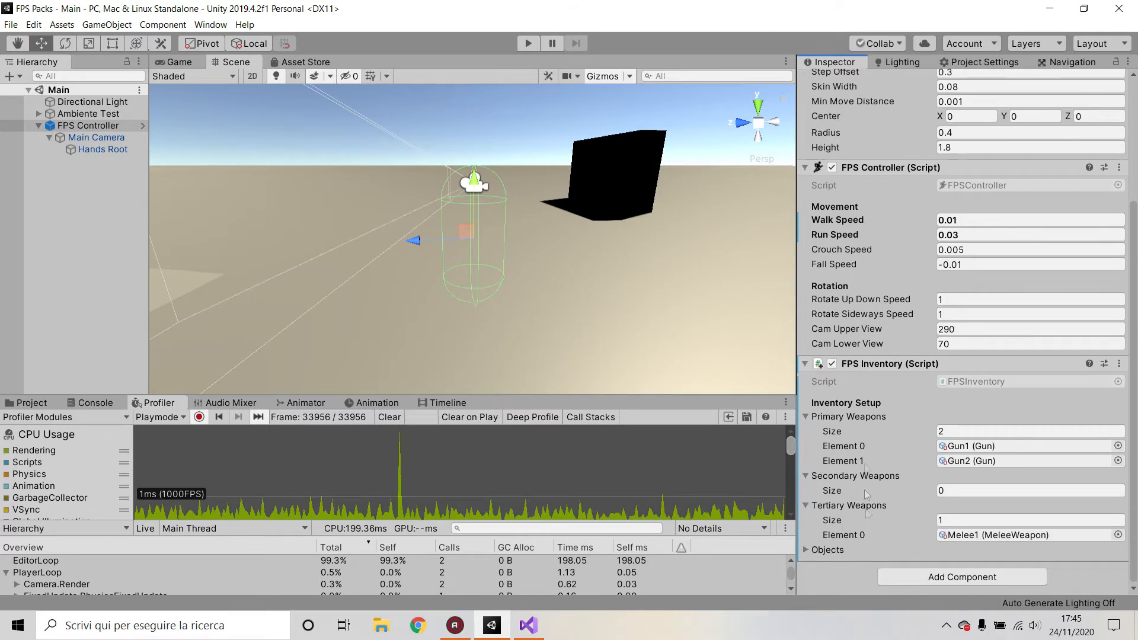
left_click(830, 550)
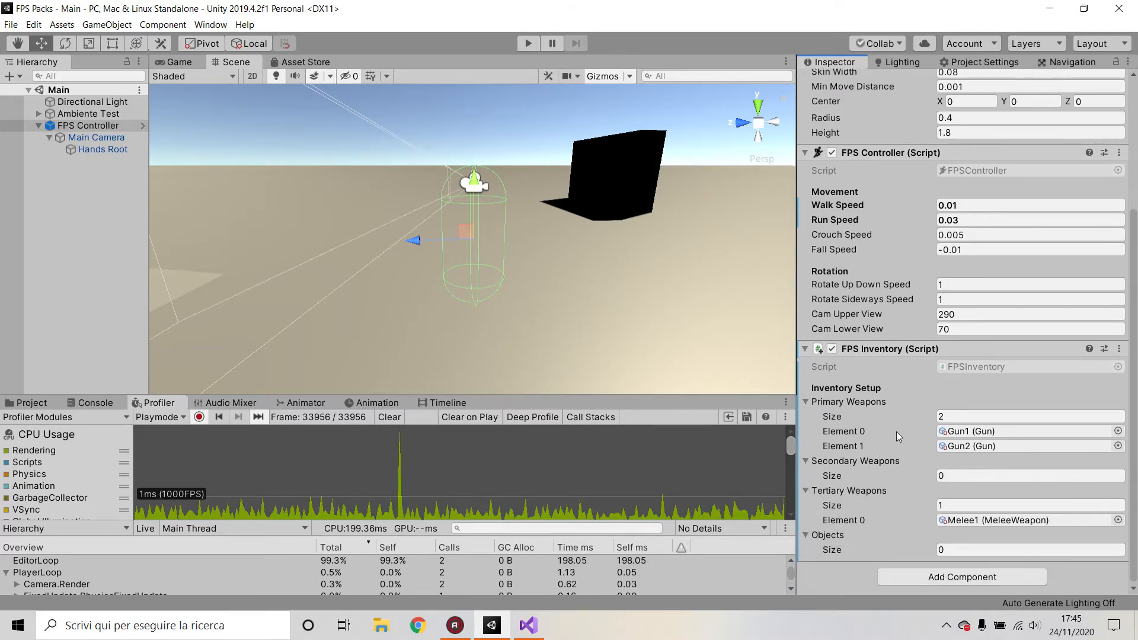
left_click(835, 403)
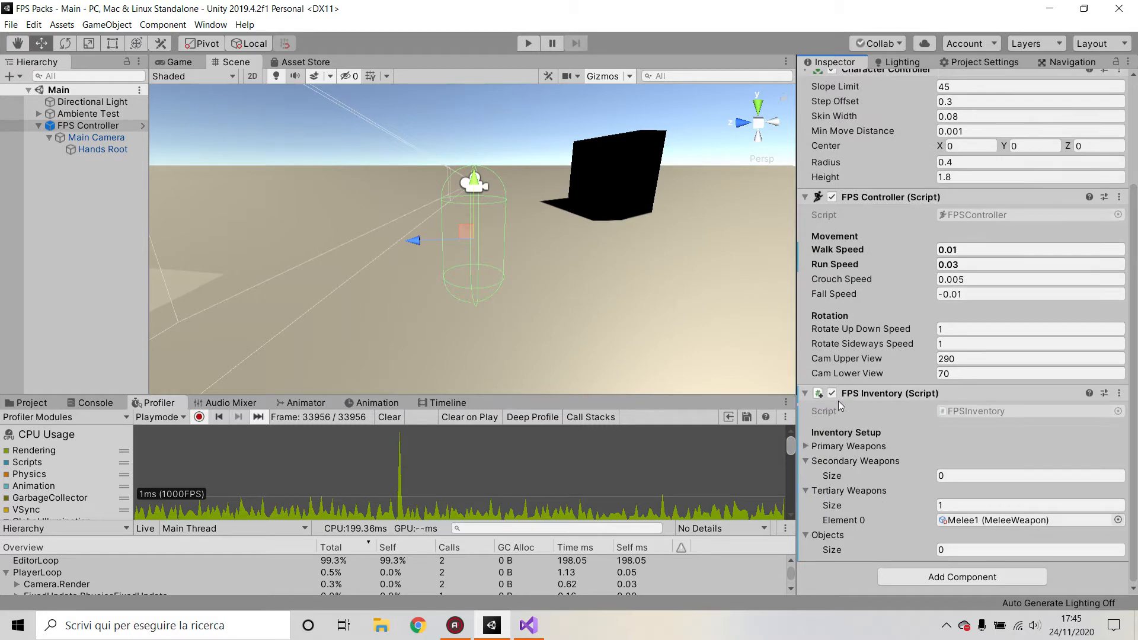
left_click(871, 449)
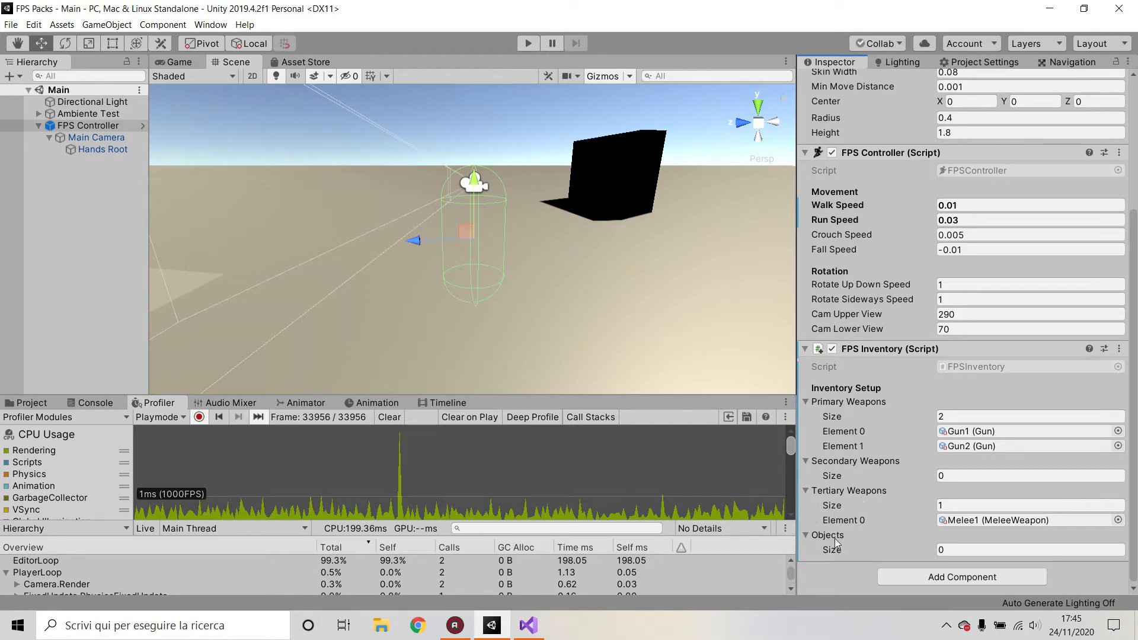
Check the size settings of the Secondary Weapons, Tertiary Weapons and Objects lists in FPS Inventory.
scroll(834, 536, "up", 1)
scroll(828, 551, "down", 1)
left_click(933, 475)
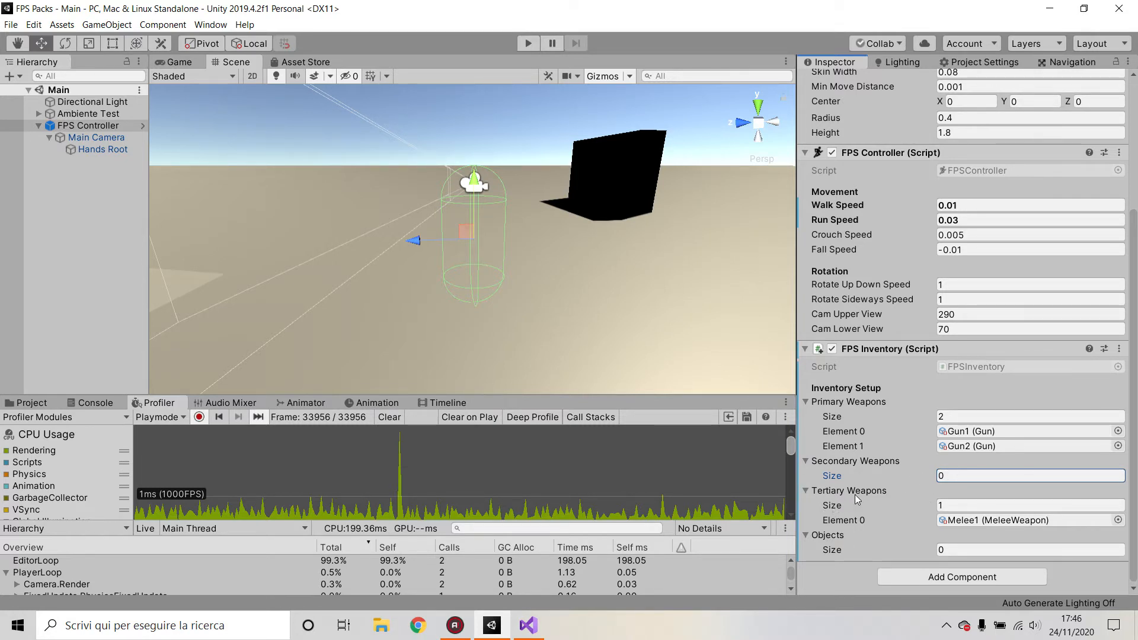
left_click(925, 507)
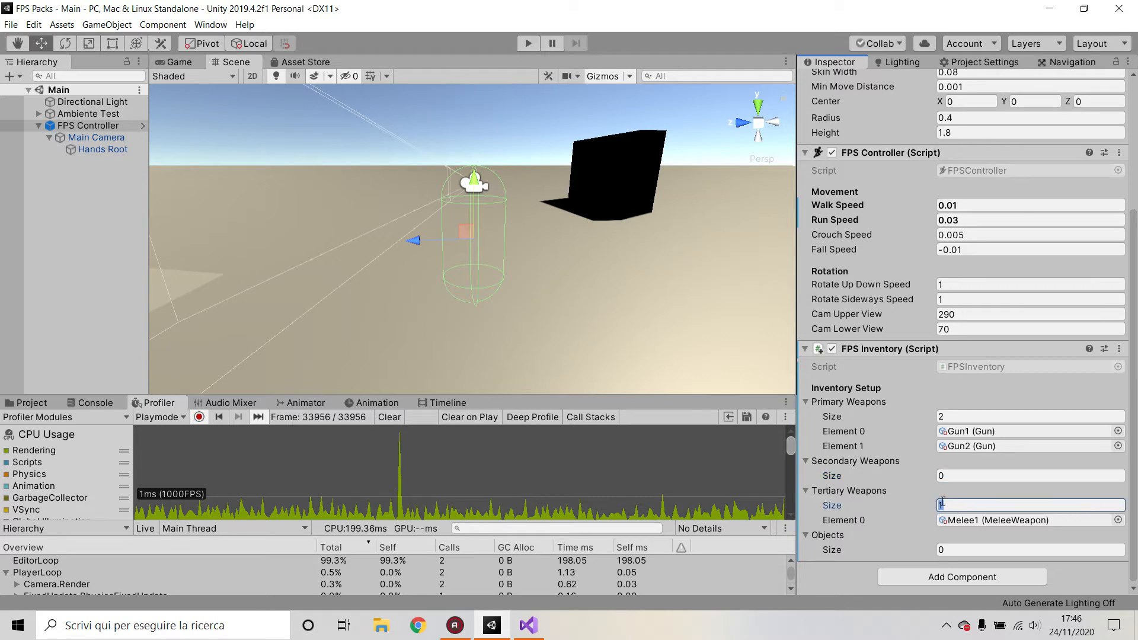
left_click(897, 503)
left_click(960, 550)
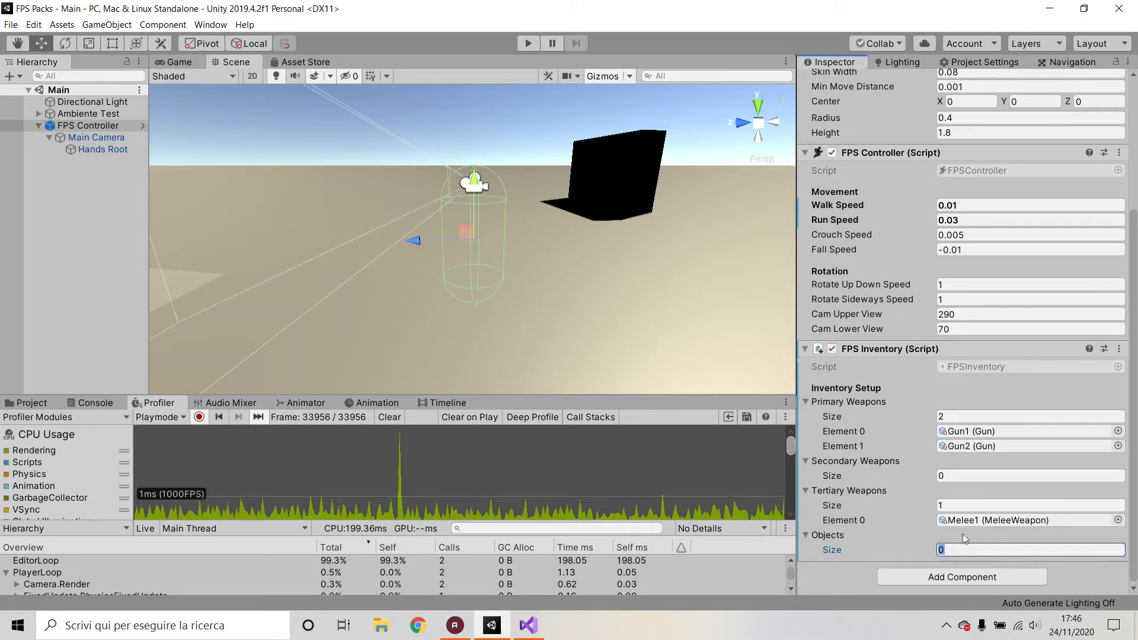
Try a size of 5 for the Objects list in FPS Inventory, and set it back to 0.
type("5")
key("Return")
scroll(942, 521, "down", 3)
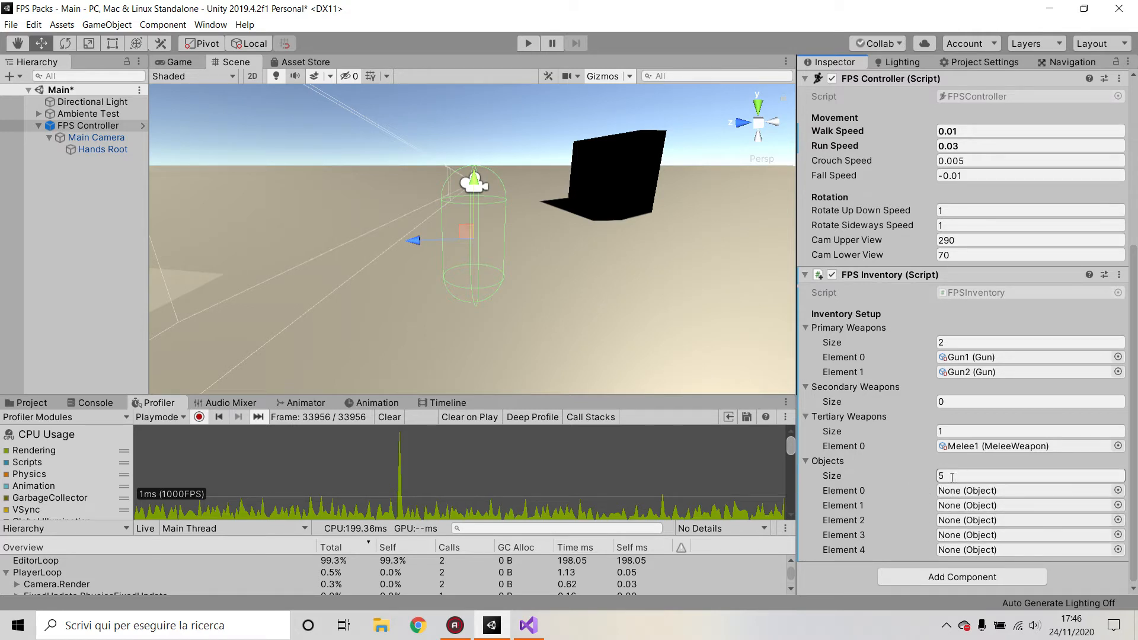
left_click(1020, 472)
key("Return")
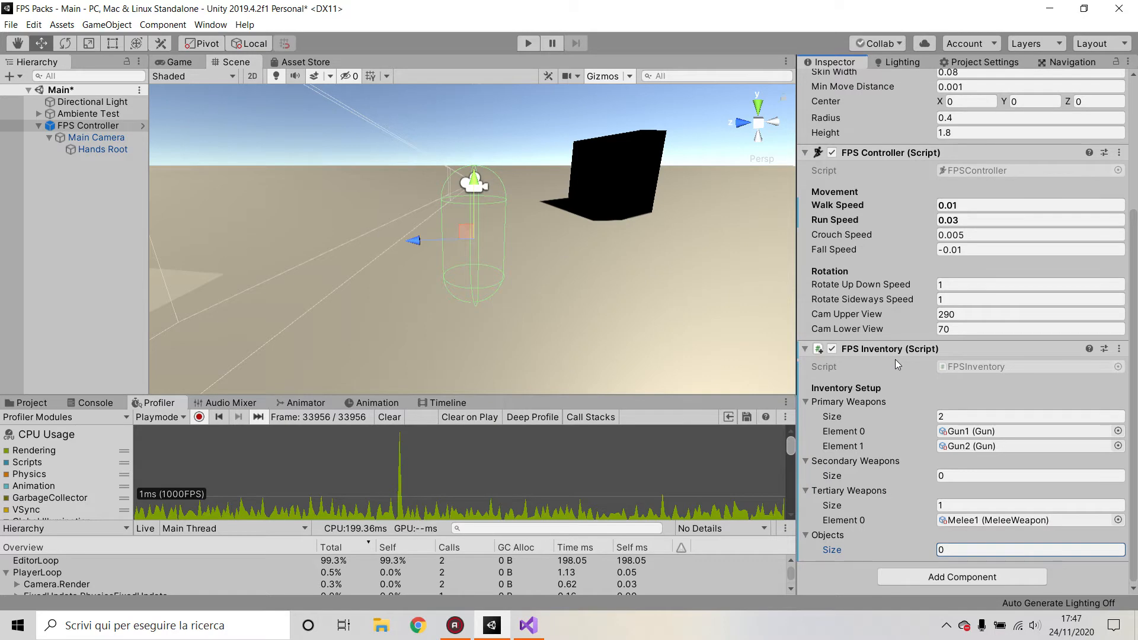
Inspect the Hands Root camera, and view the Hands script in the FPS Controller Pack's Scripts/Inventory folder.
left_click(84, 151)
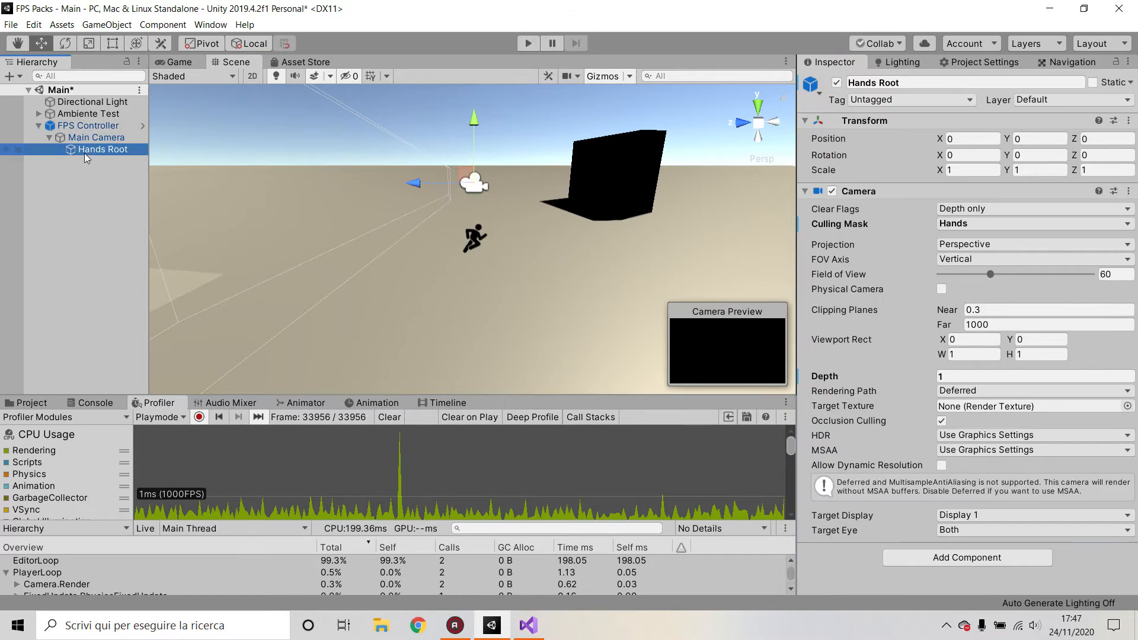
left_click(31, 403)
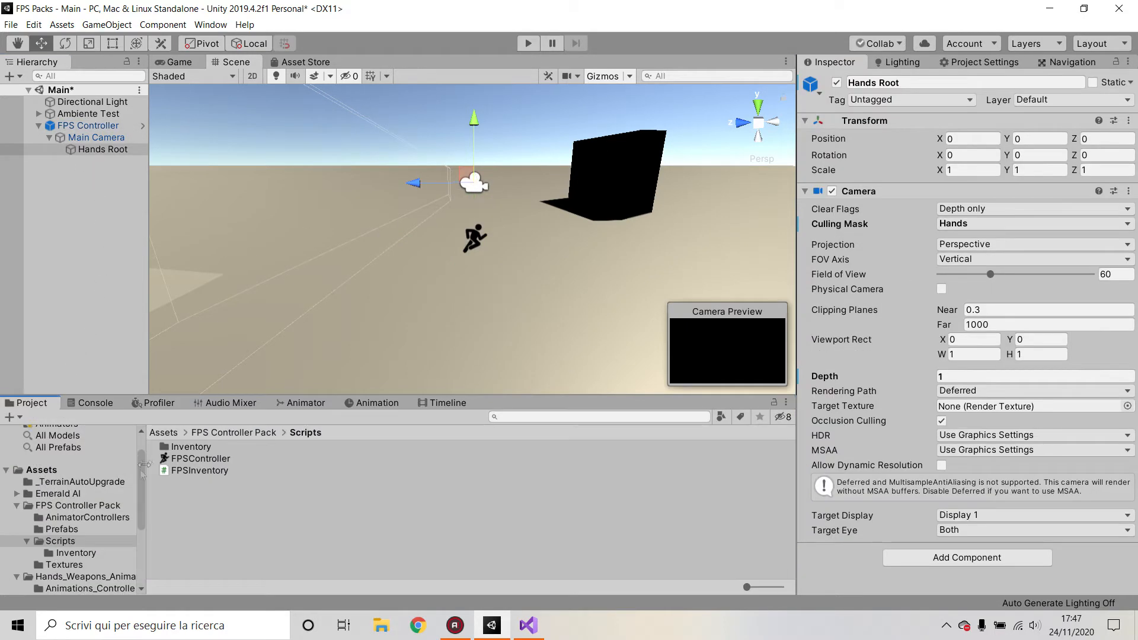
left_click(89, 554)
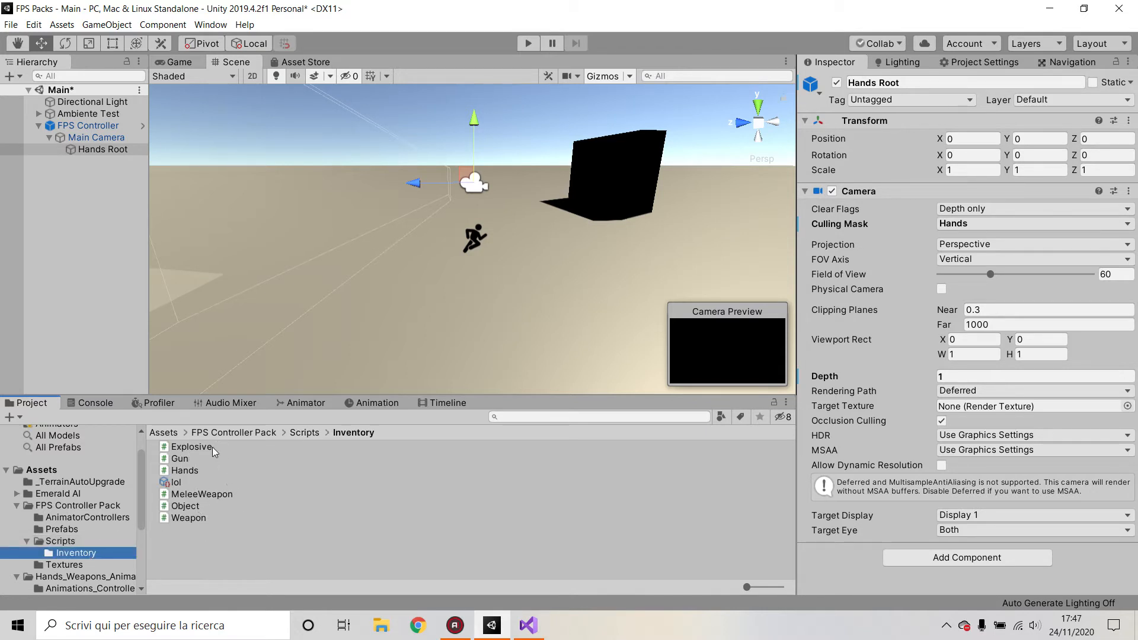
left_click(188, 472)
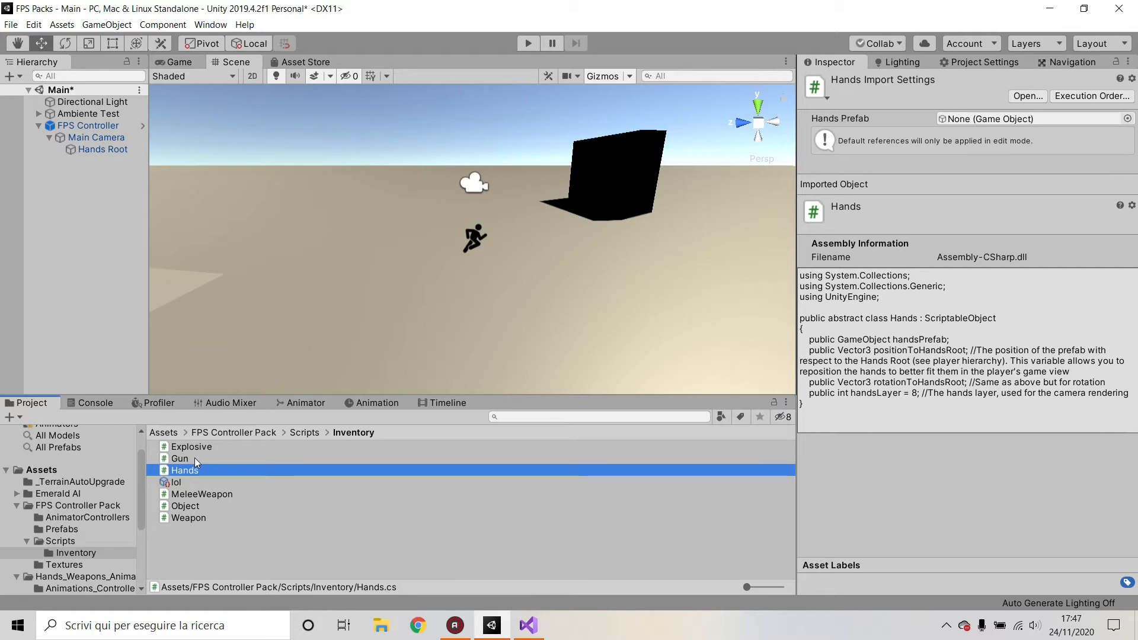
View the Object and Weapon scripts in the Inventory folder, and select both together as the Hands subclasses.
left_click(190, 519)
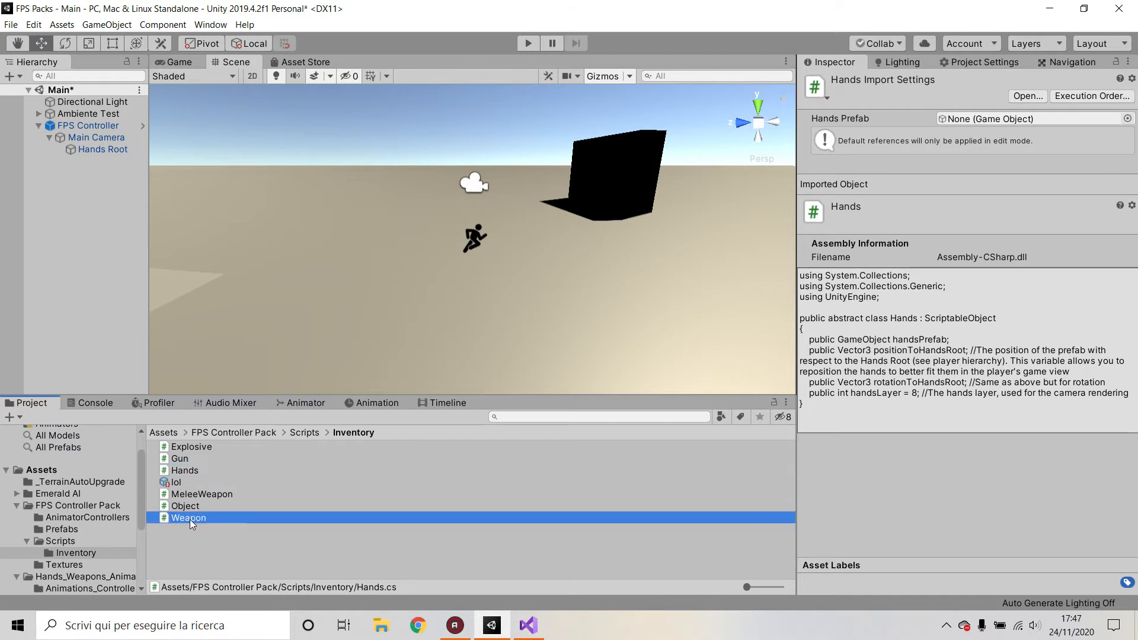
left_click(192, 506)
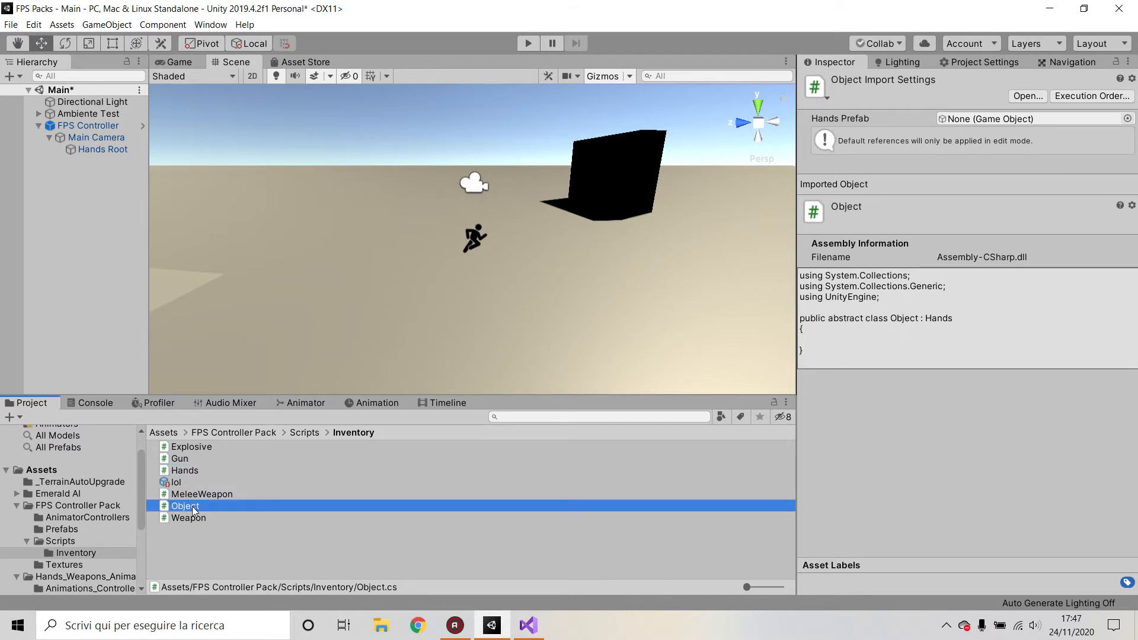
left_click(192, 518)
left_click(195, 508)
left_click(199, 519)
left_click(198, 508, "ctrl")
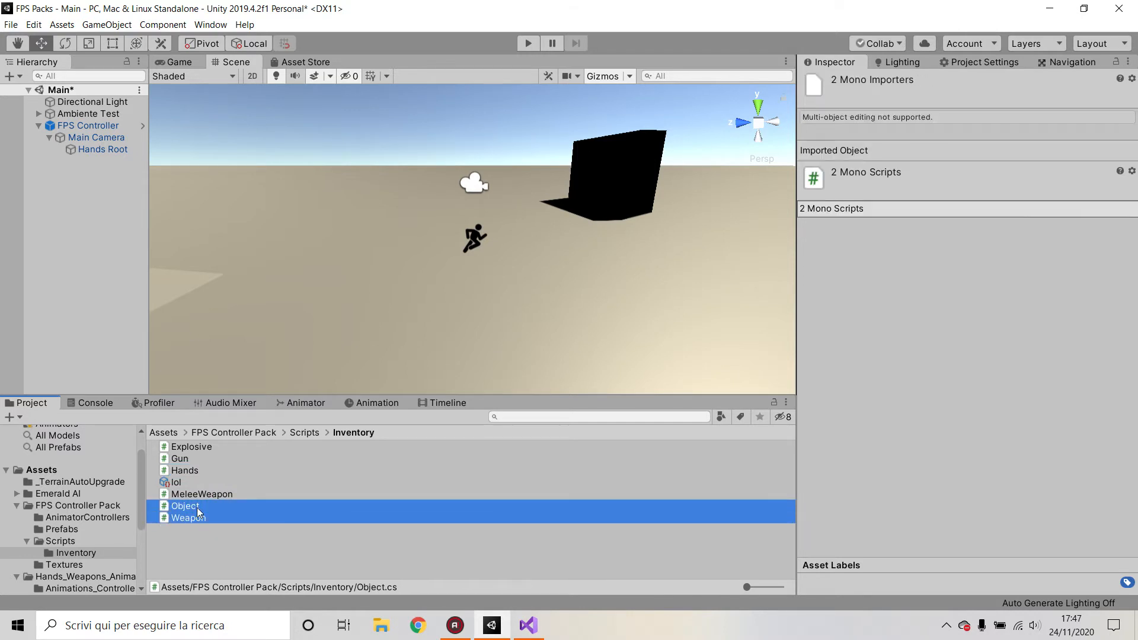
Select the MeleeWeapon, Gun and Explosive scripts together, and review the Weapon and MeleeWeapon class code.
left_click(208, 495)
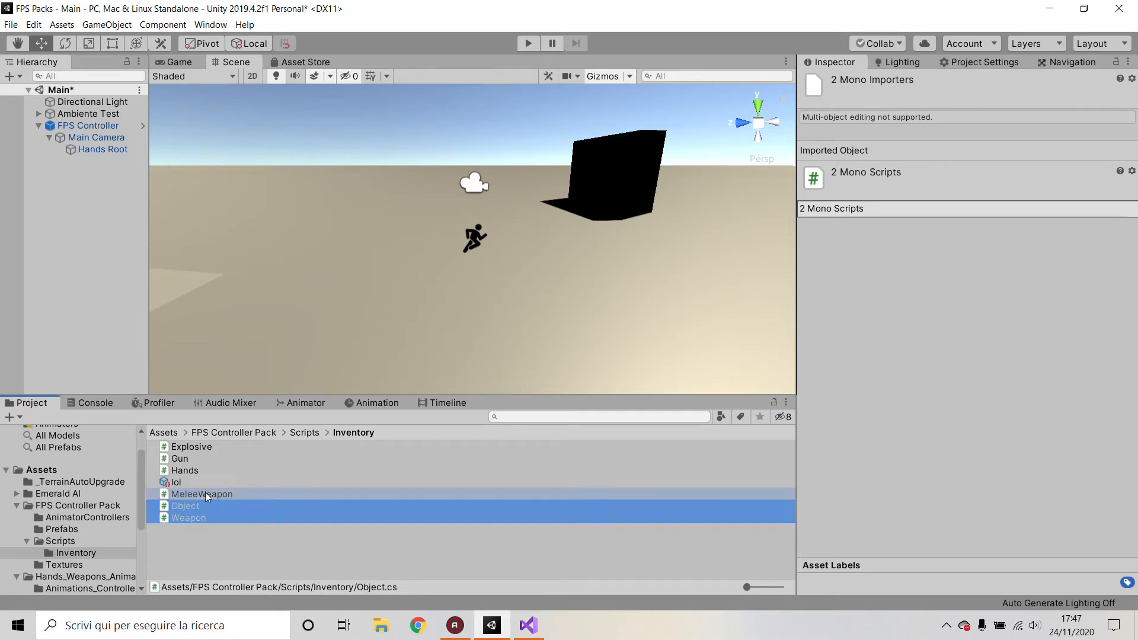
left_click(199, 471, "ctrl")
left_click(199, 471, "ctrl")
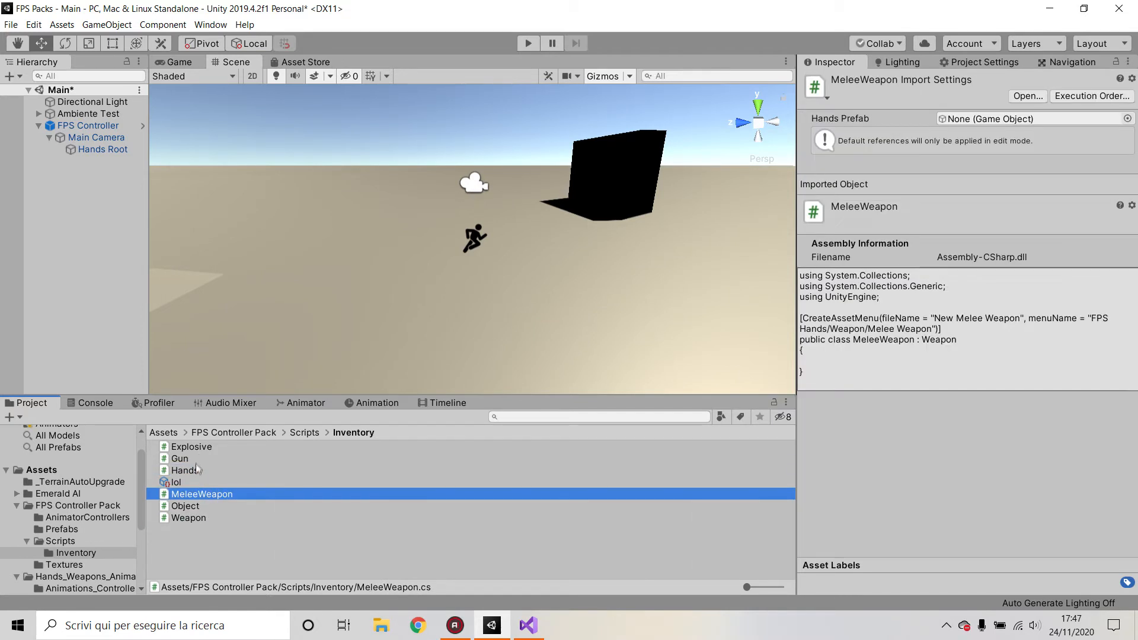
left_click(199, 458, "ctrl")
left_click(201, 447, "ctrl")
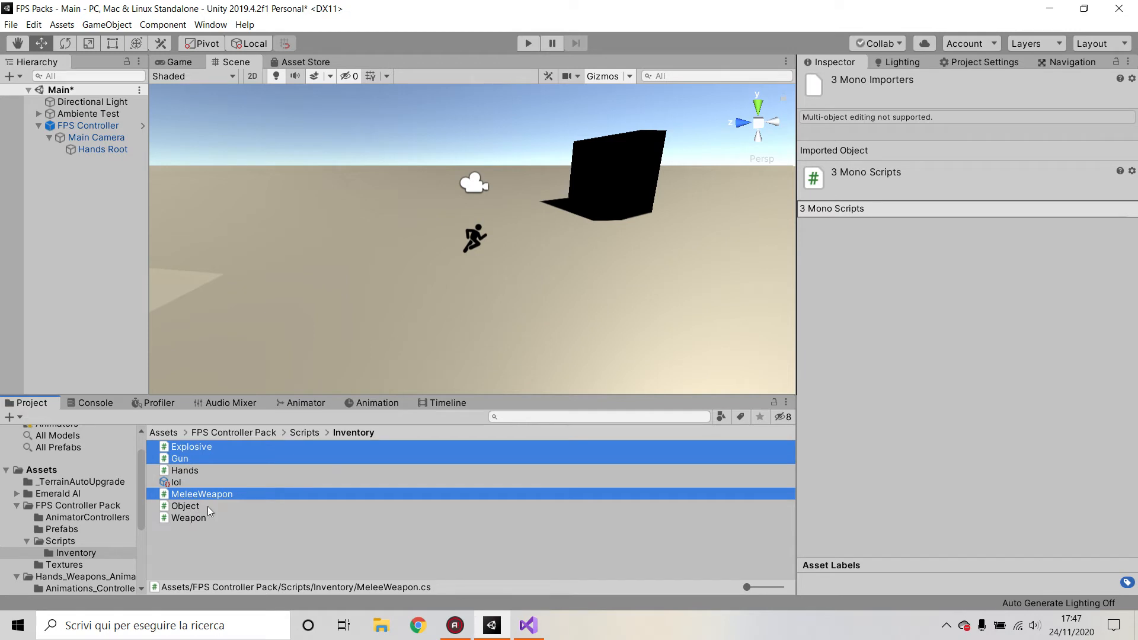
left_click(190, 518)
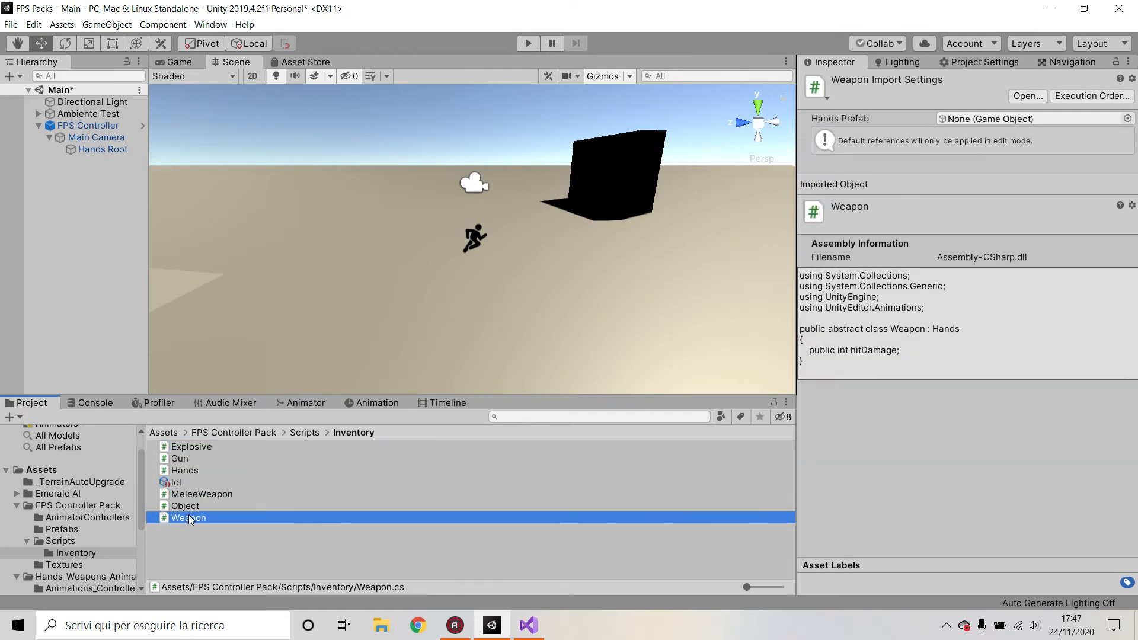
left_click(200, 494)
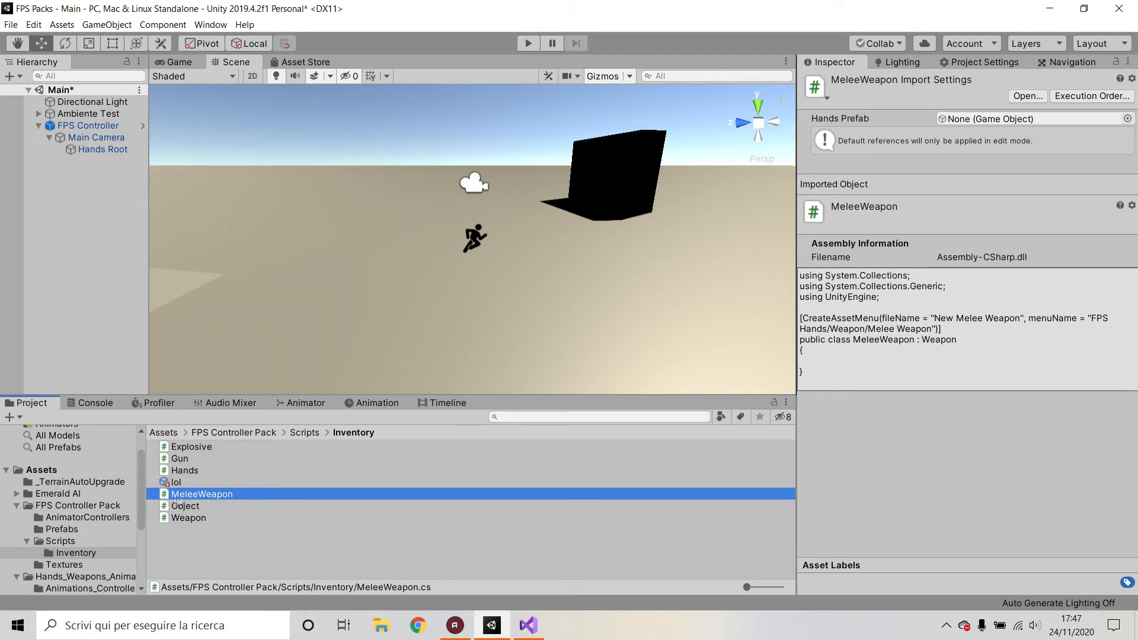
Try creating a new FPS Hands Gun weapon asset in the Inventory folder, and cancel it after viewing its properties.
right_click(208, 550)
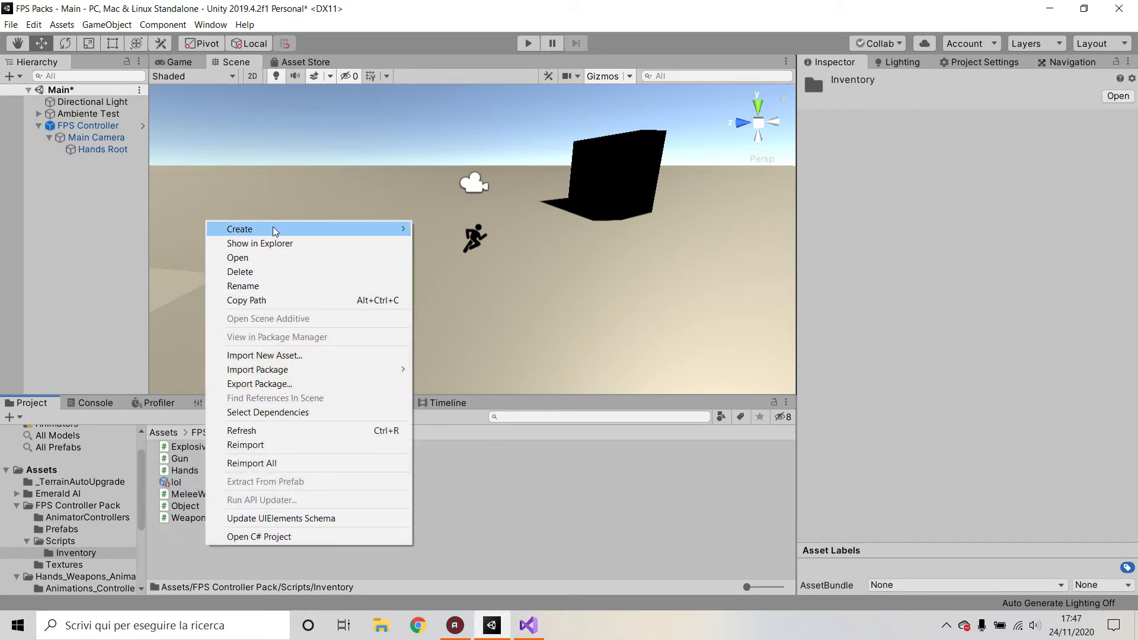
mouse_move(274, 230)
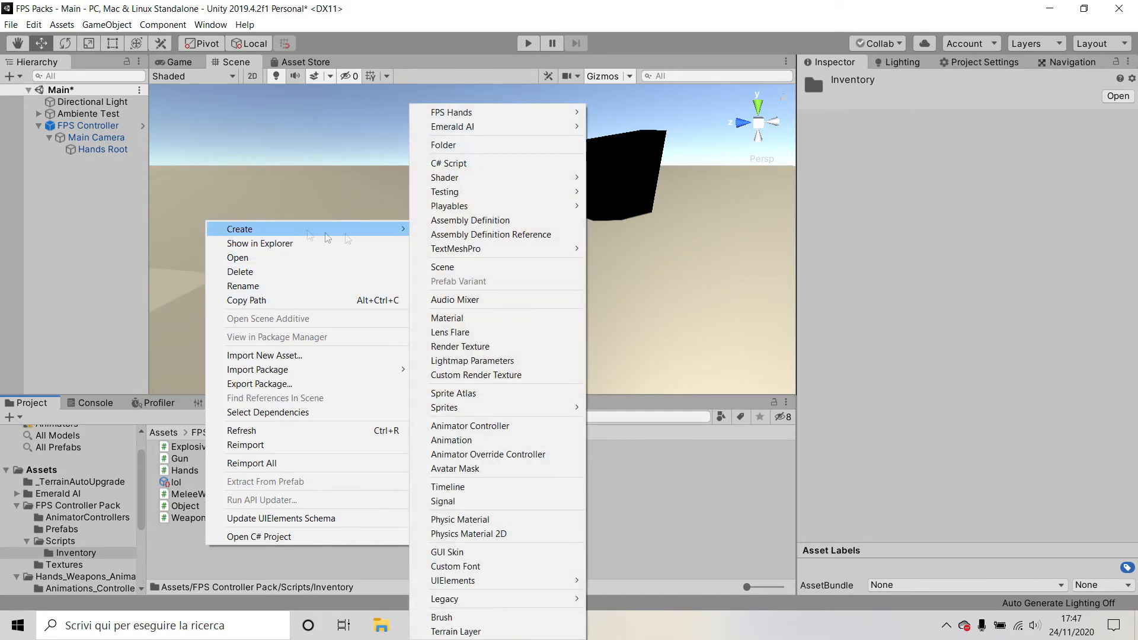
mouse_move(503, 113)
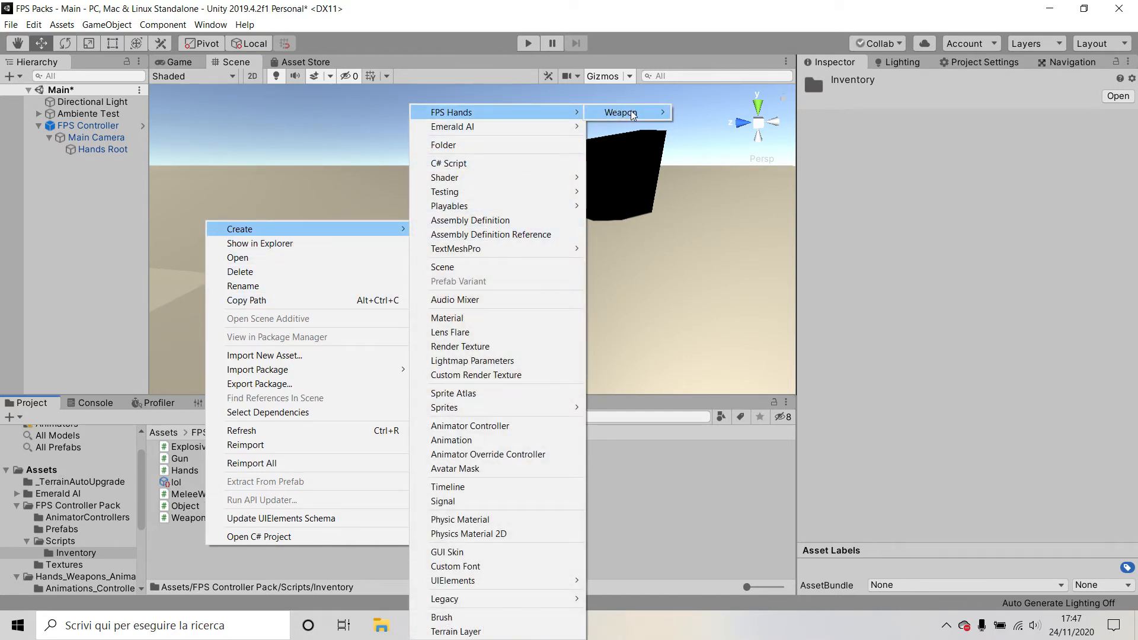
mouse_move(620, 113)
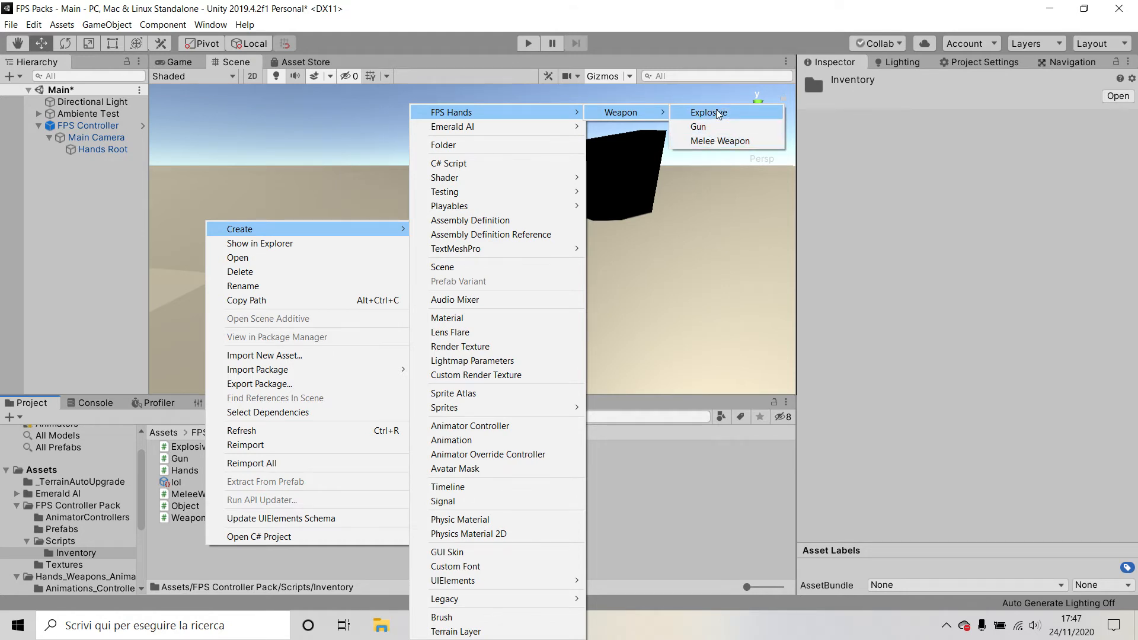
left_click(699, 127)
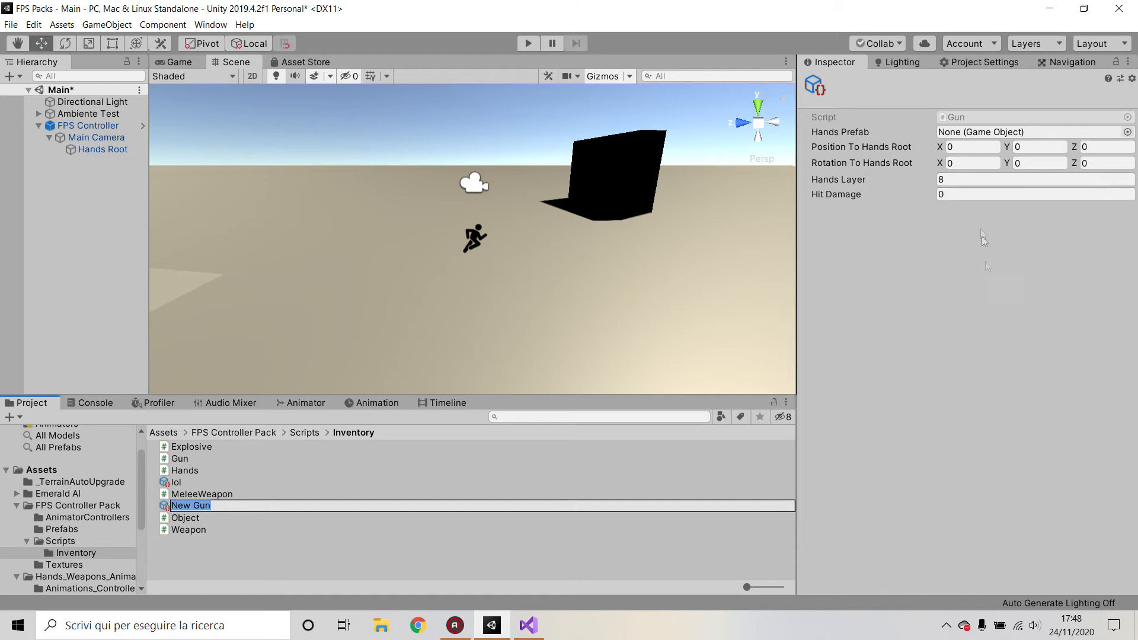
key("Escape")
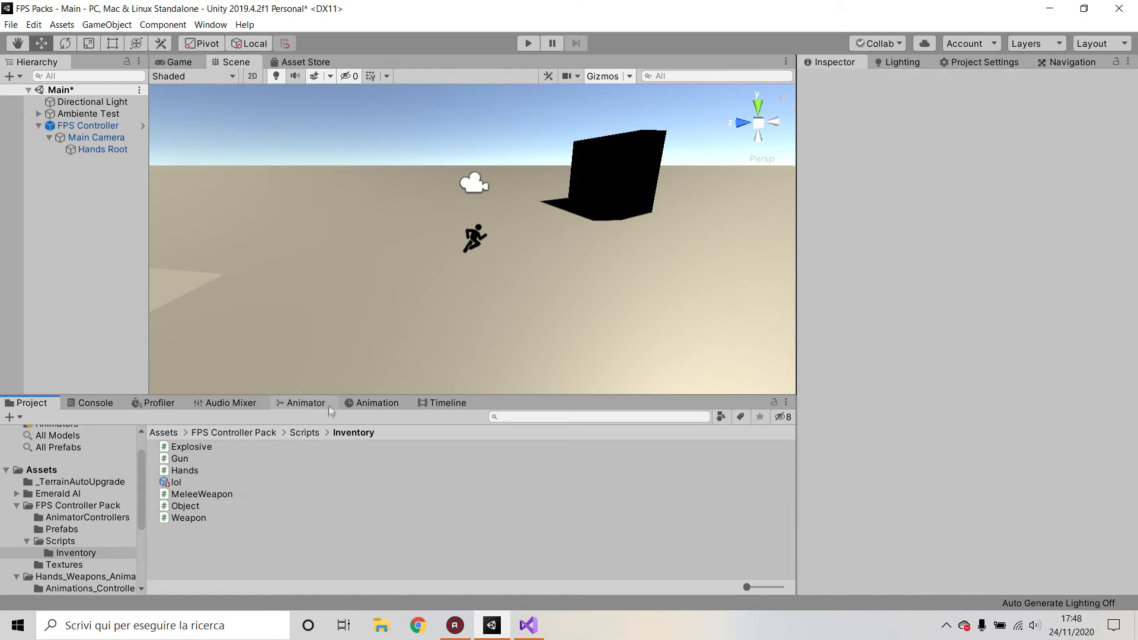
Run the game with Hands Root selected, and inspect its Gun1, Gun2 and Melee1 child objects.
left_click(101, 149)
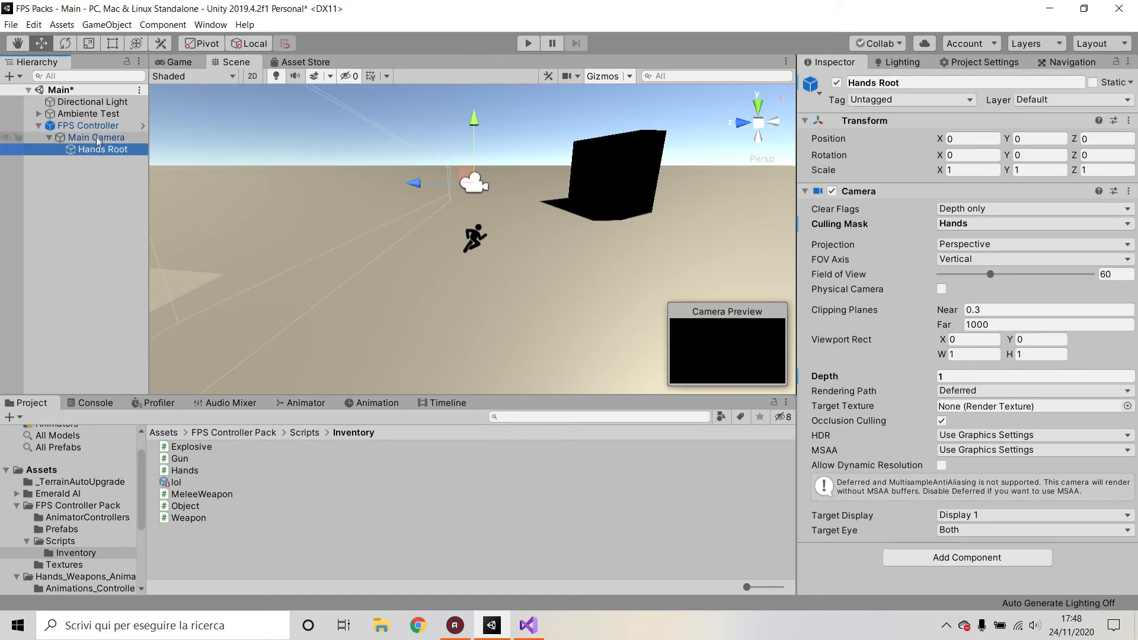
left_click(526, 43)
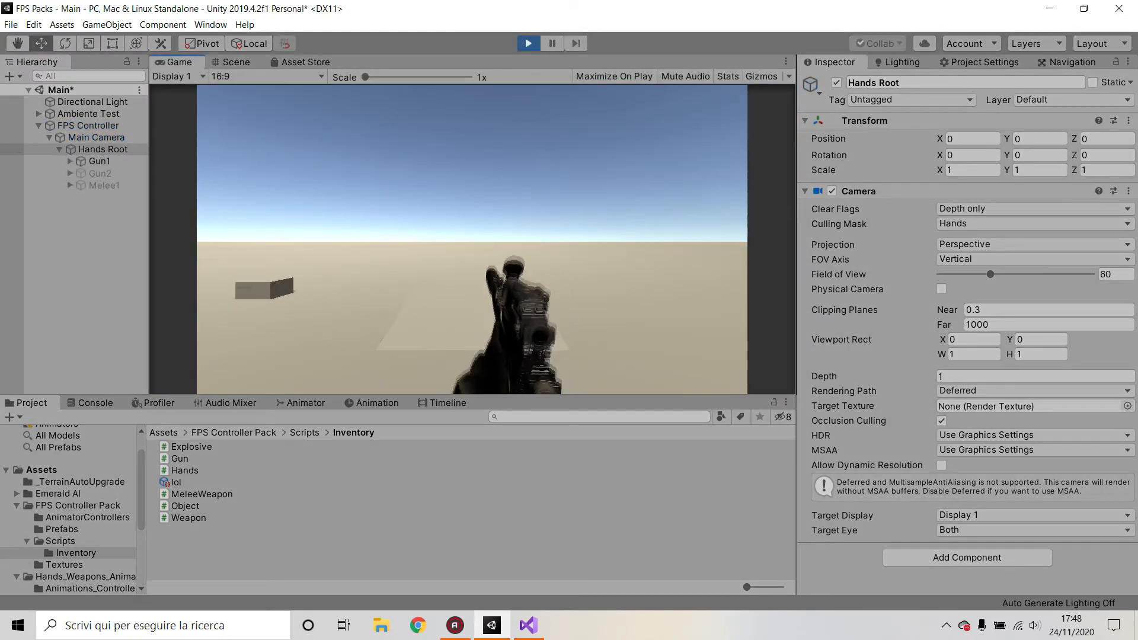
left_click(116, 160)
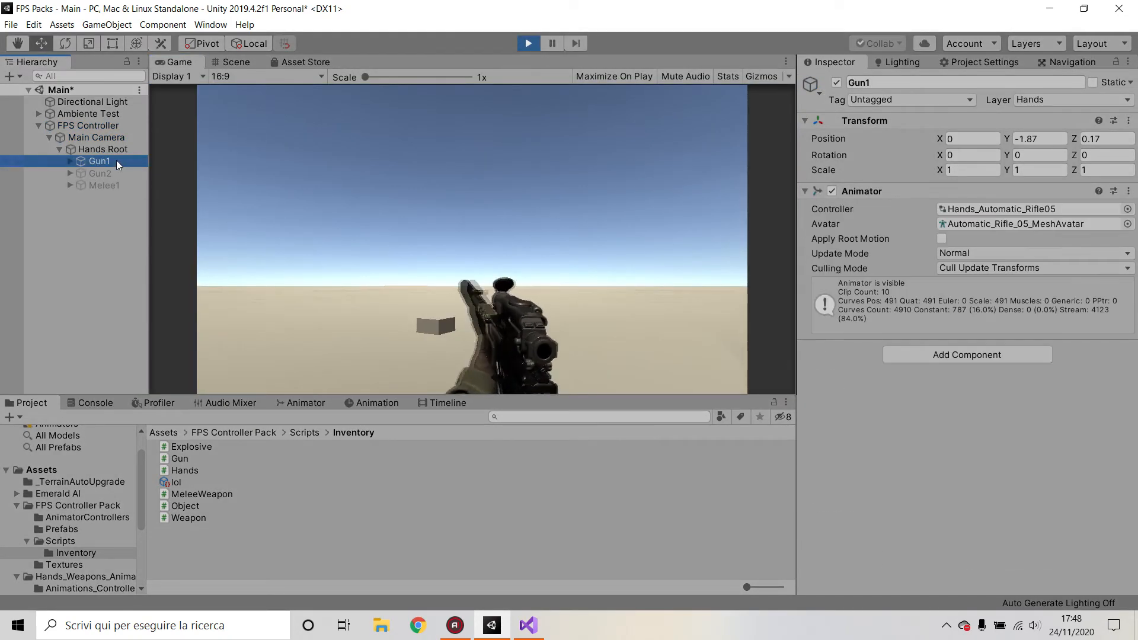
left_click(118, 172)
left_click(124, 185)
left_click(124, 161)
left_click(124, 173)
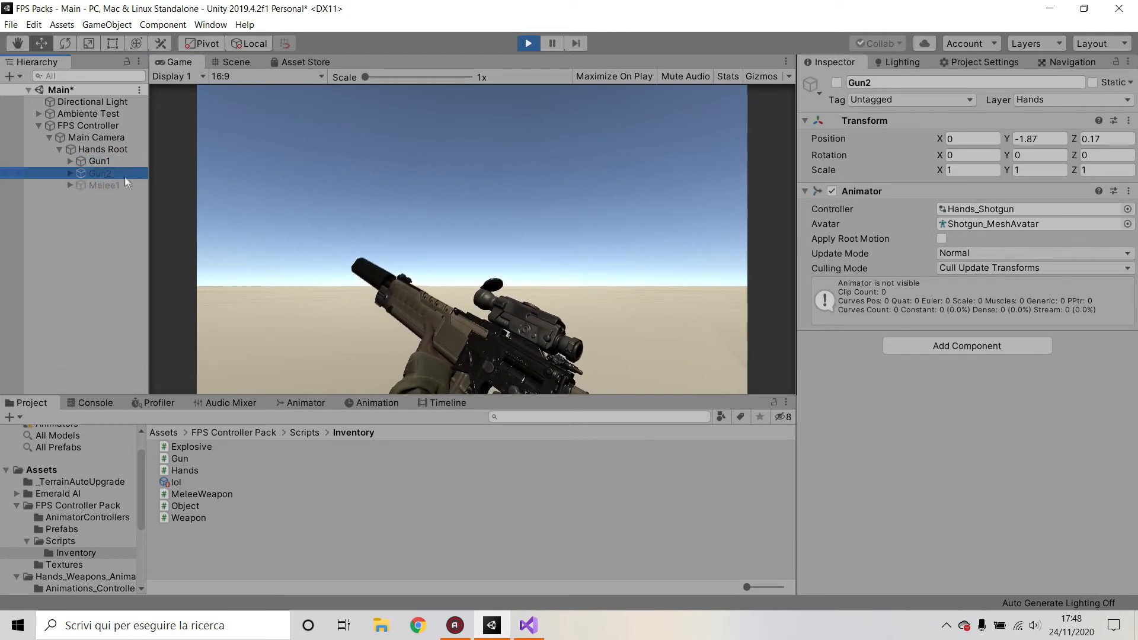
left_click(126, 185)
left_click(128, 162)
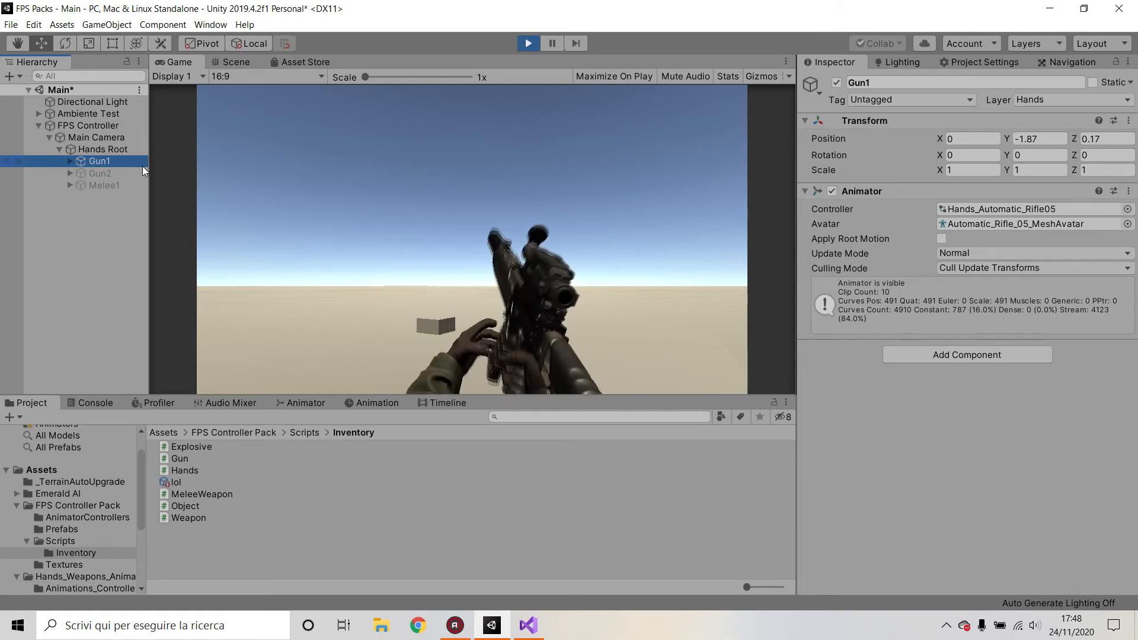
Playtest the first-person controller by walking, strafing and looking around the blocks and ramp in the running game.
left_click(364, 197)
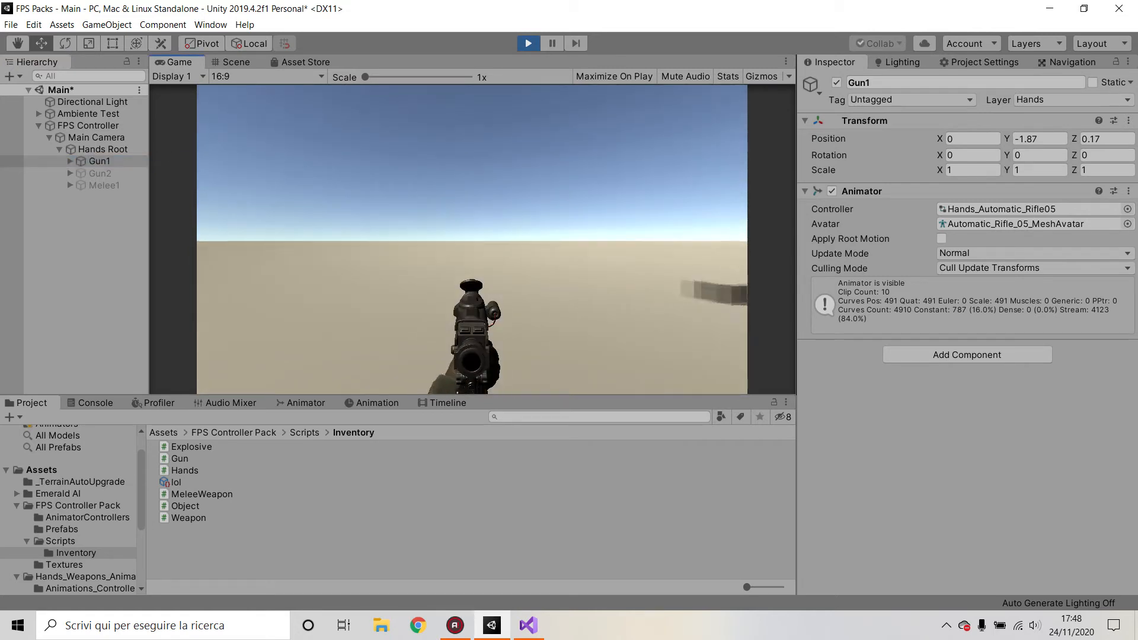
key("w")
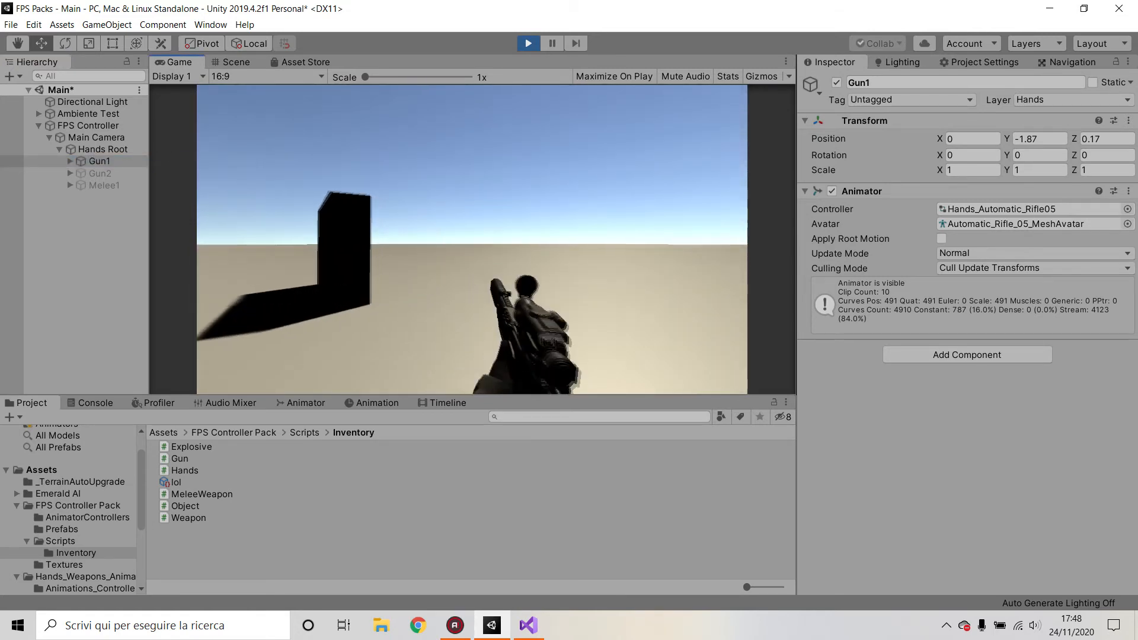
key("w")
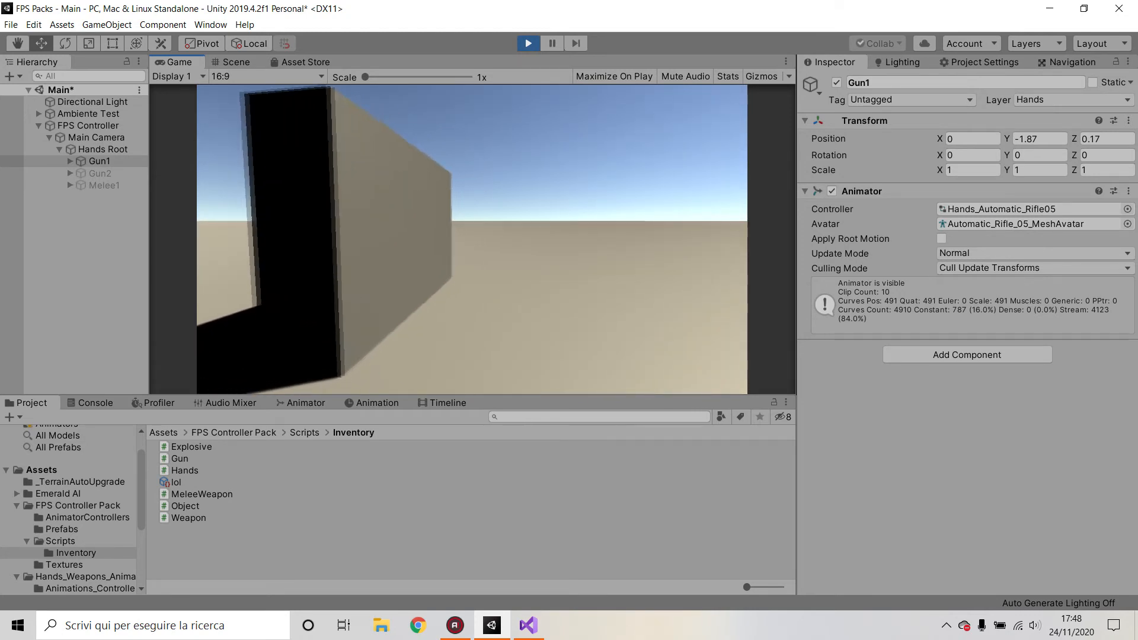
key("w")
key("s")
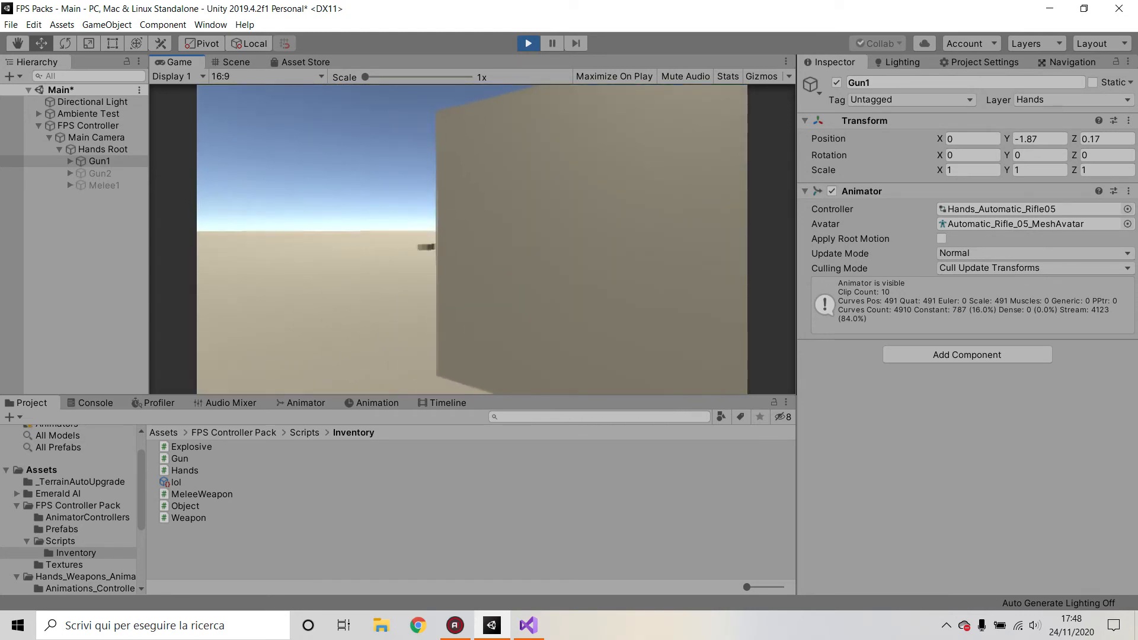
key("w")
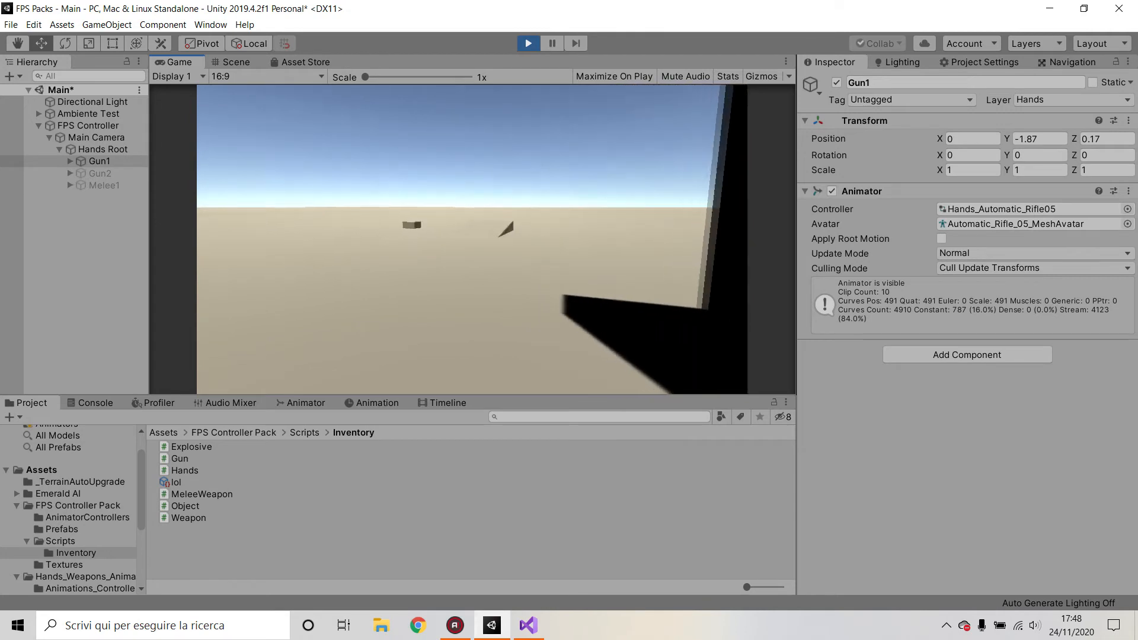
key("a")
key("s")
key("d")
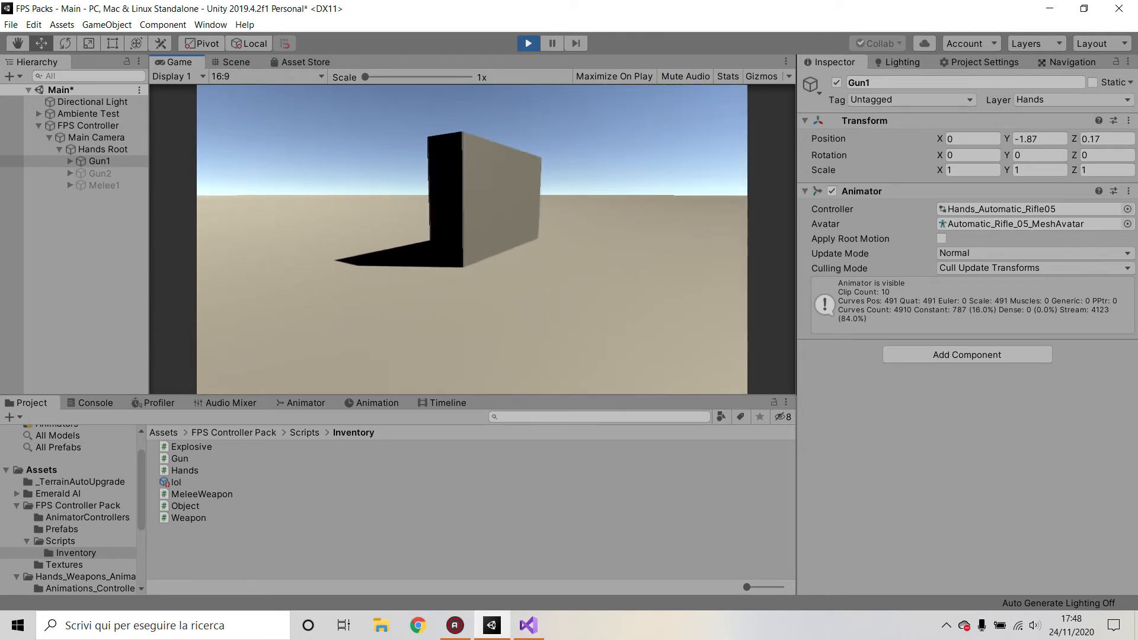
key("a")
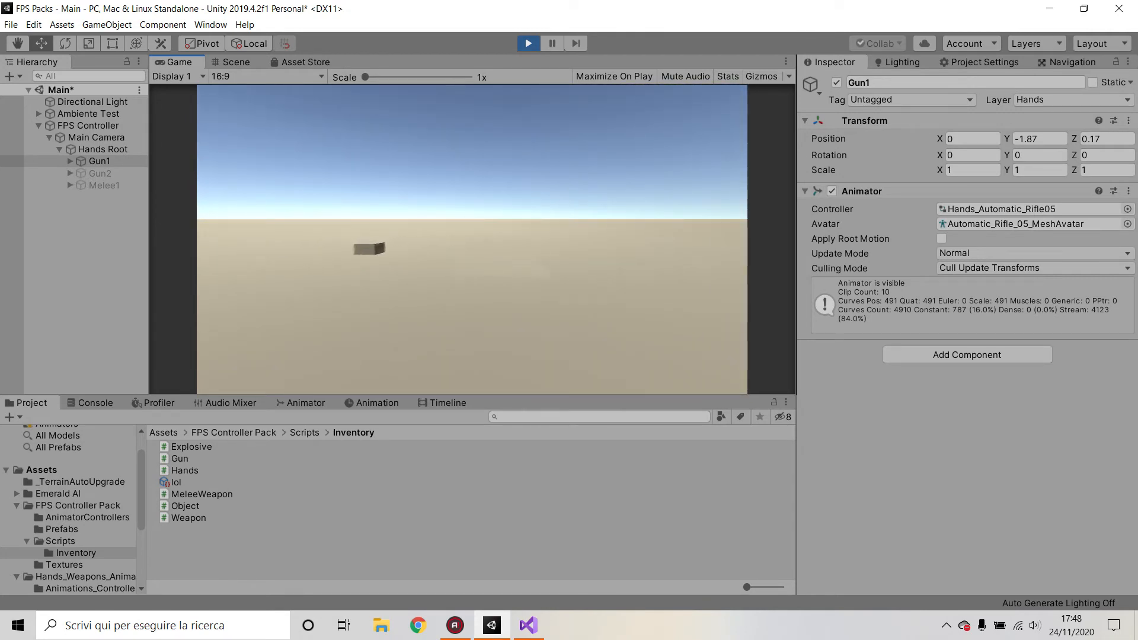
key("w")
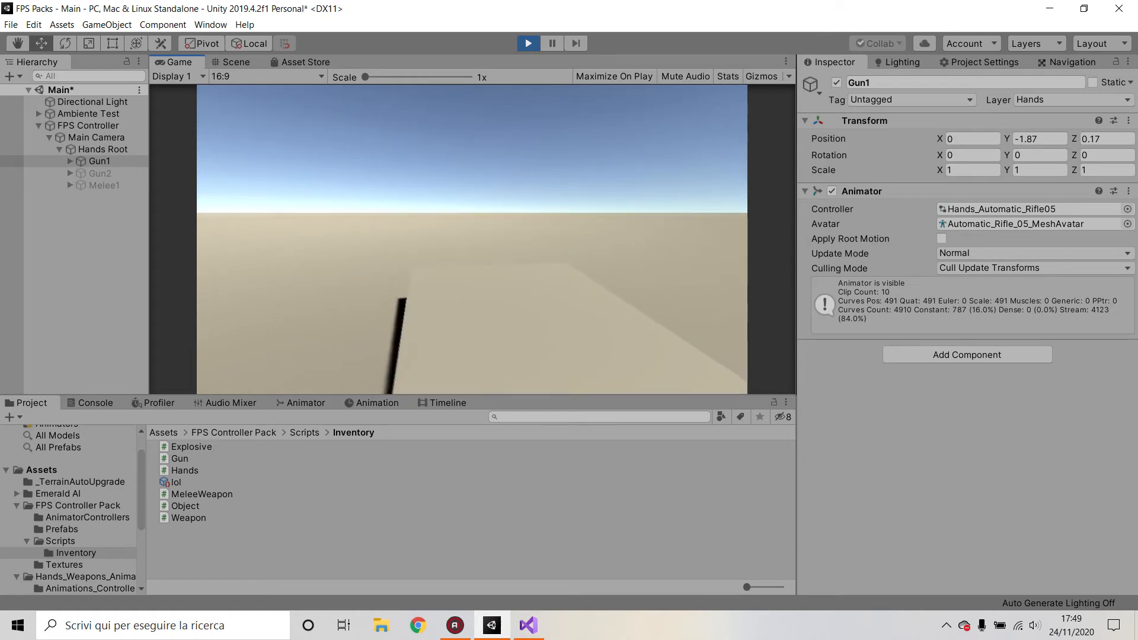
key("w")
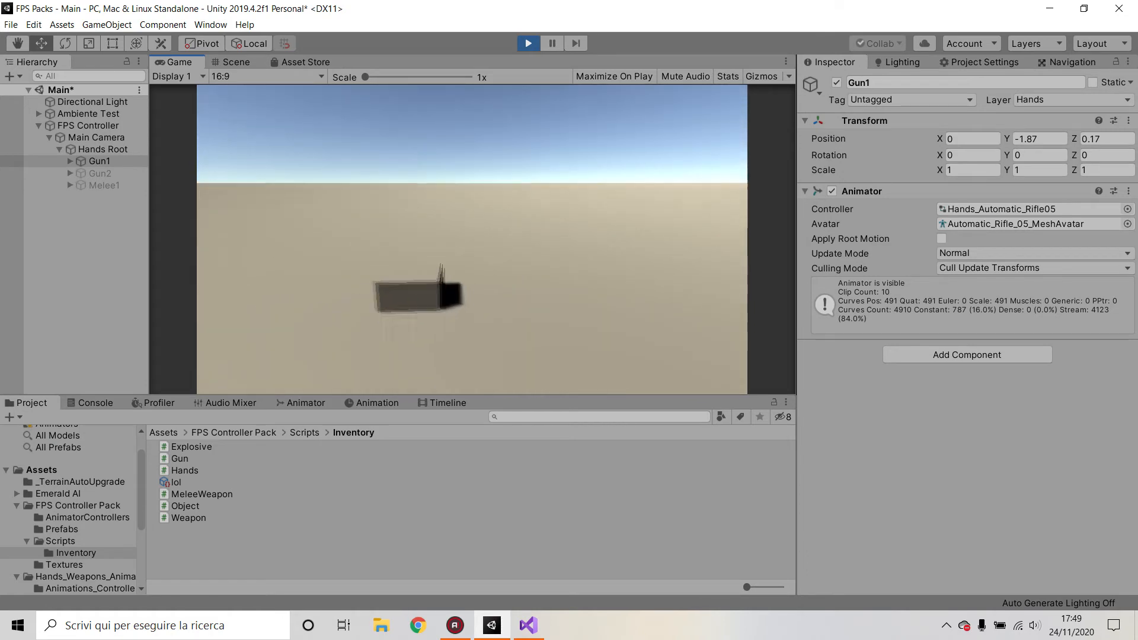
key("w")
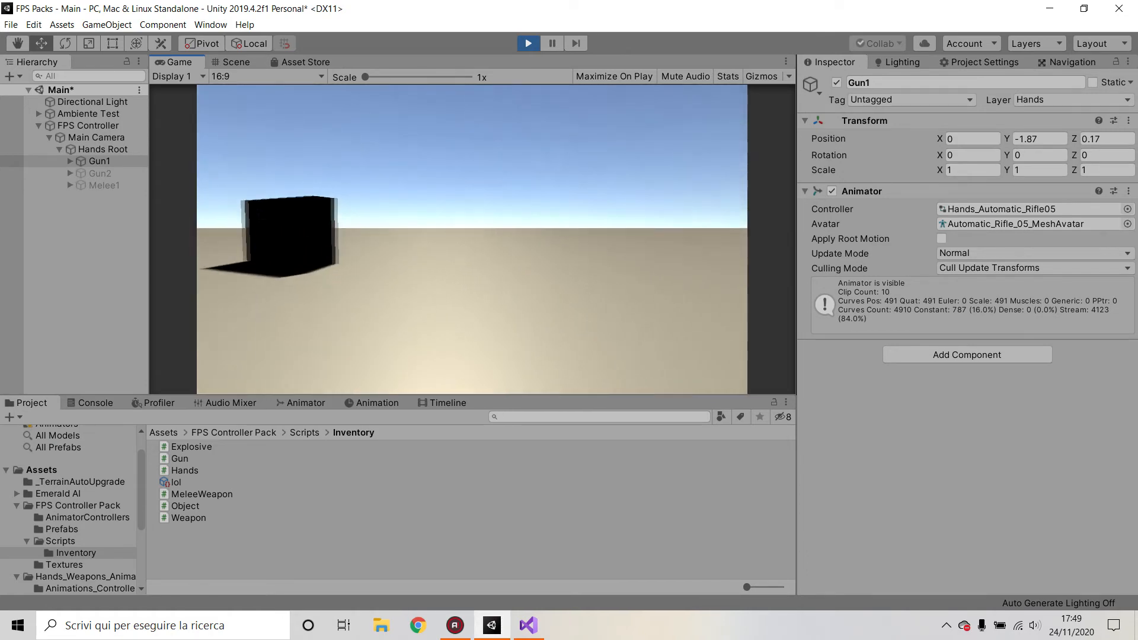
key("w")
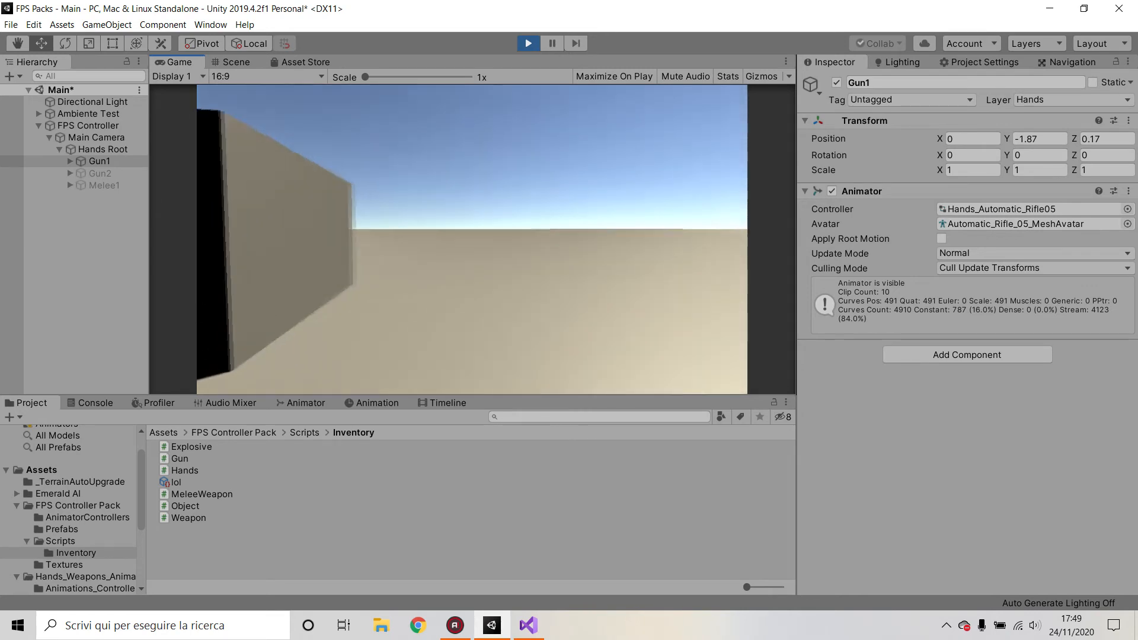
key("d")
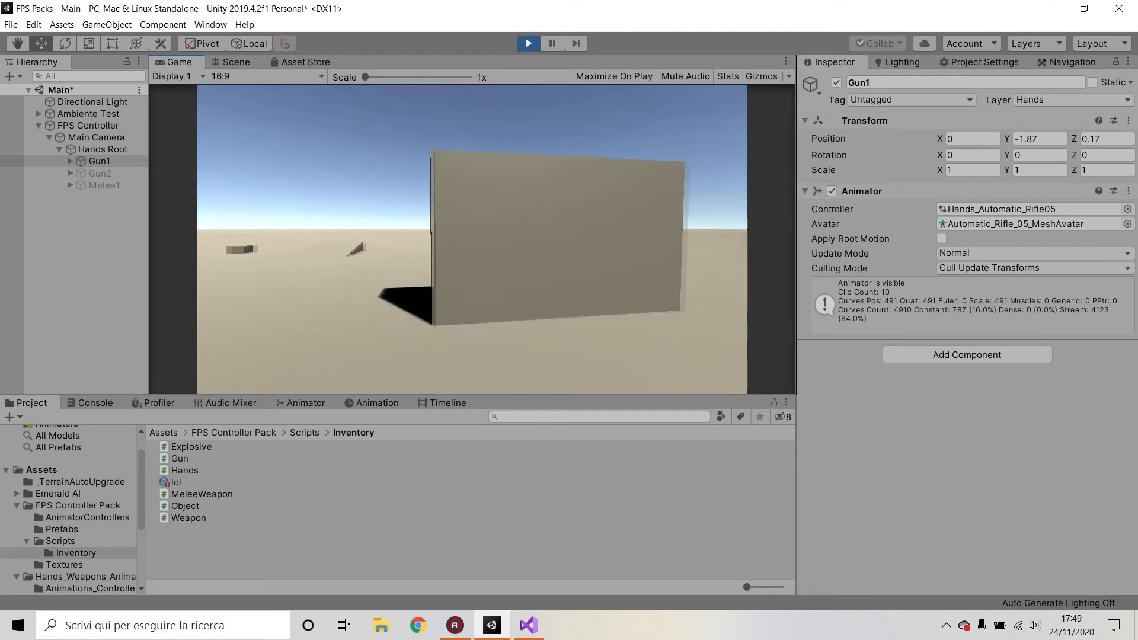
key("a")
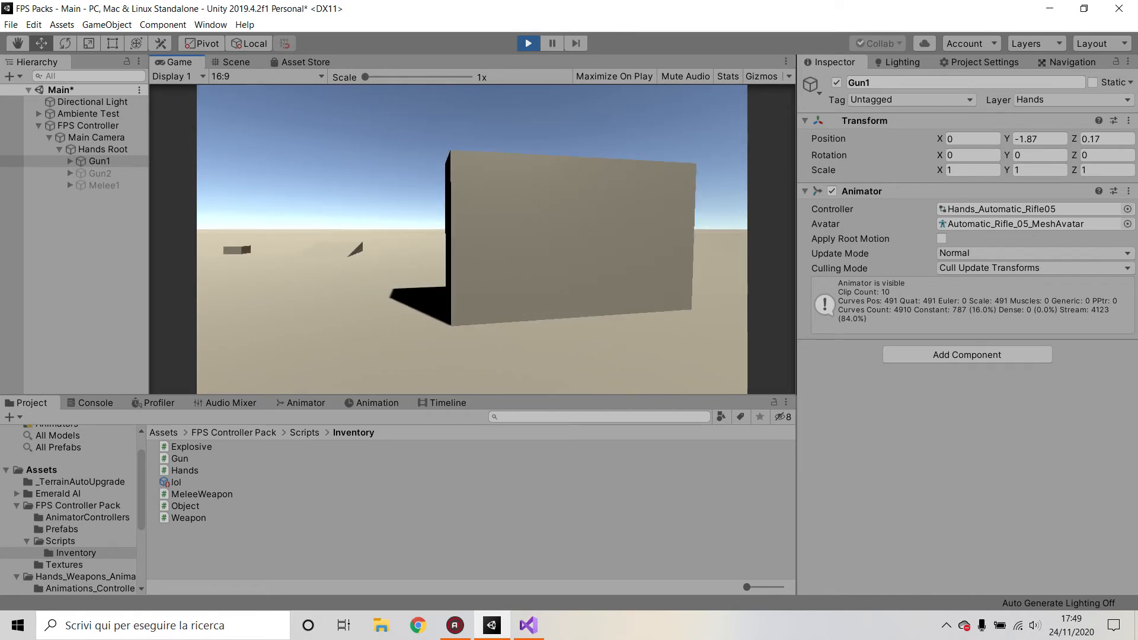
key("a")
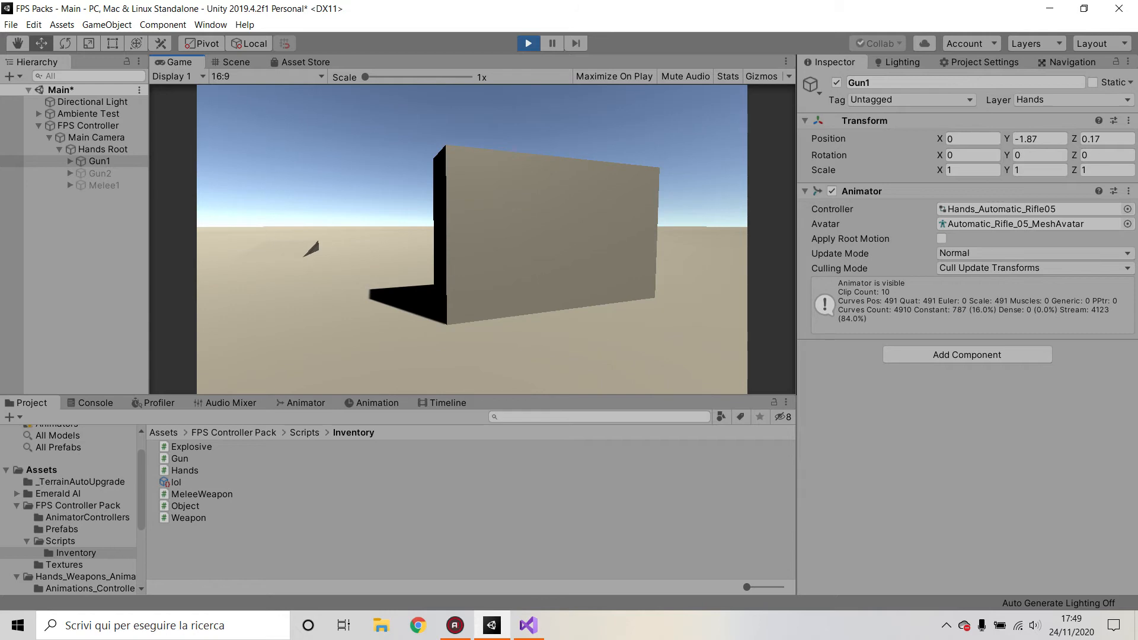
key("a")
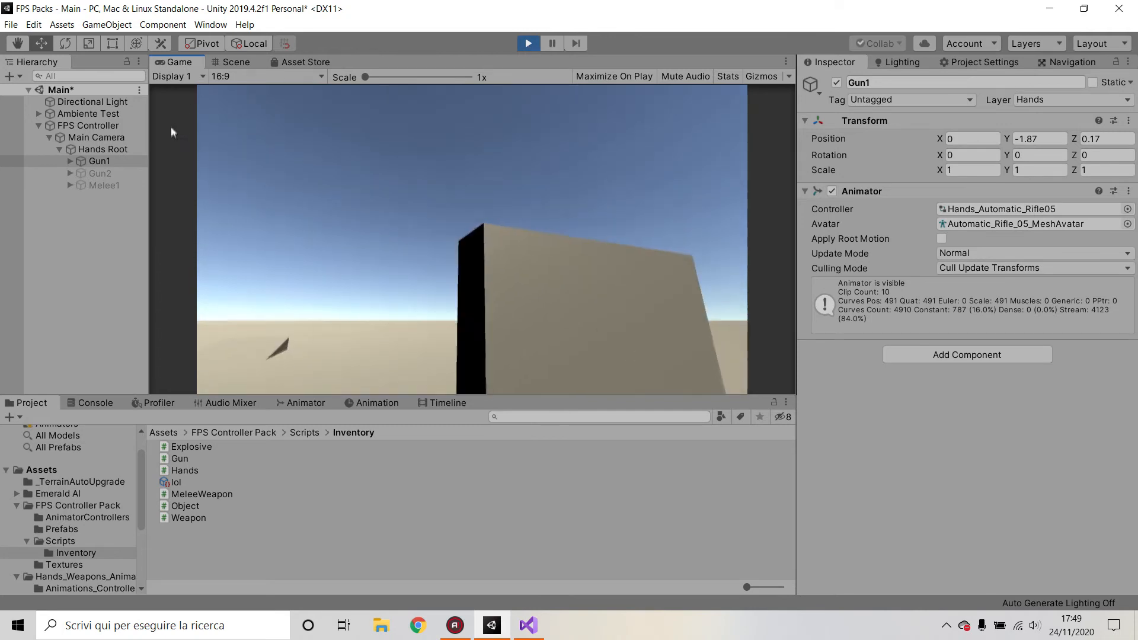
Inspect the FPS Controller's movement and inventory settings, and the camera settings of Main Camera and Hands Root.
left_click(115, 136)
left_click(97, 127)
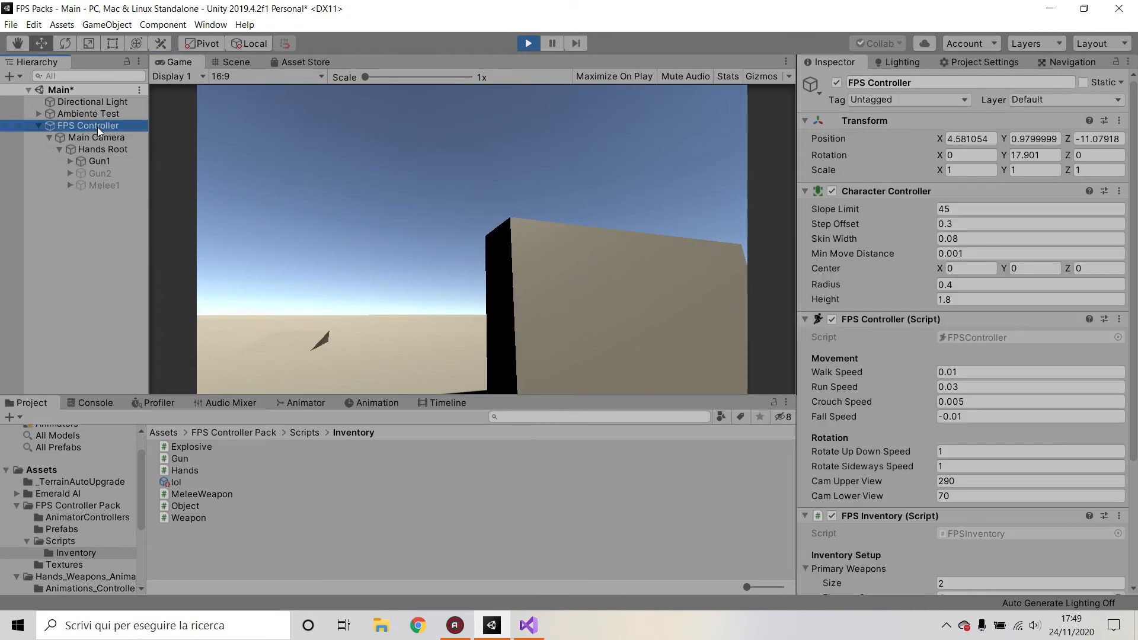
scroll(949, 317, "down", 5)
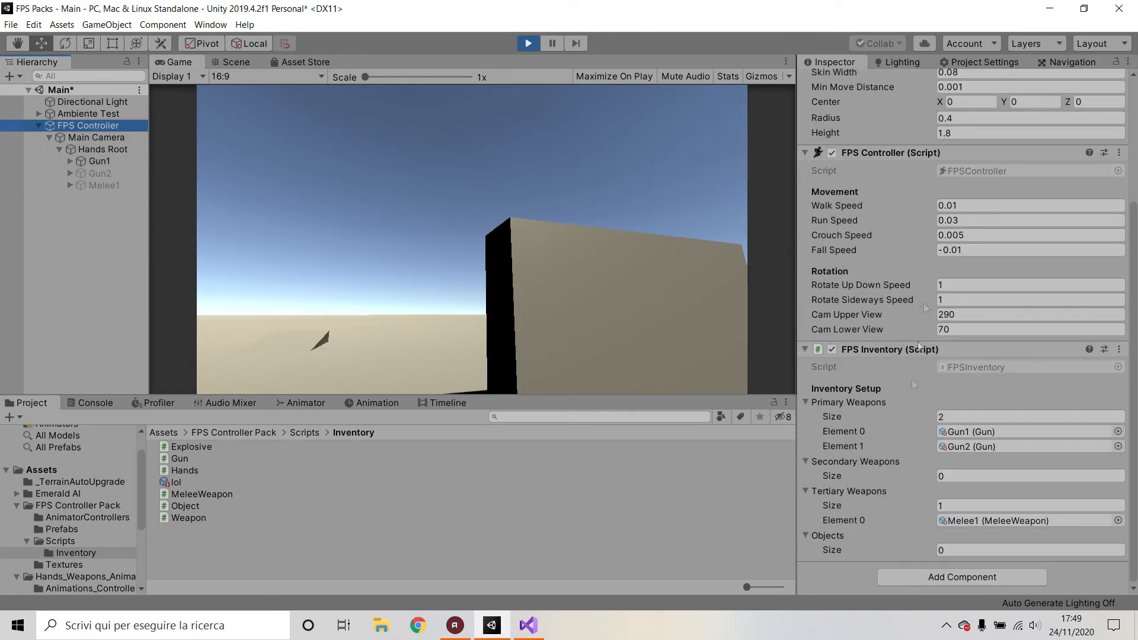
left_click(103, 138)
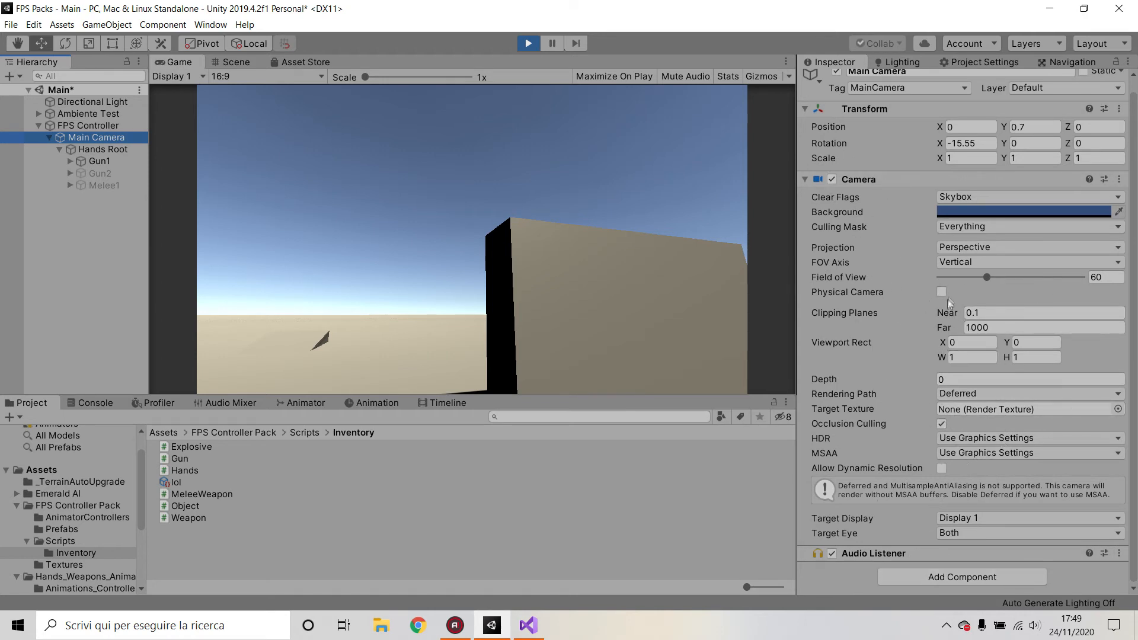
scroll(948, 303, "up", 1)
left_click(103, 146)
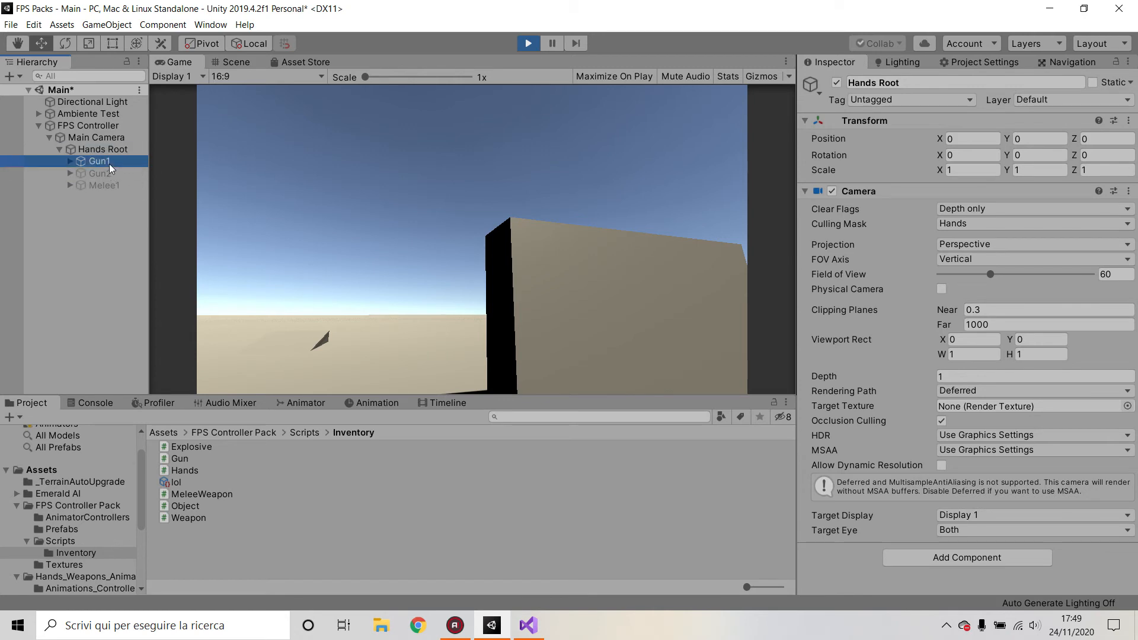
Examine Gun1's child objects under Hands Root, and compare the inactive Gun2 and Melee1 objects.
left_click(69, 162)
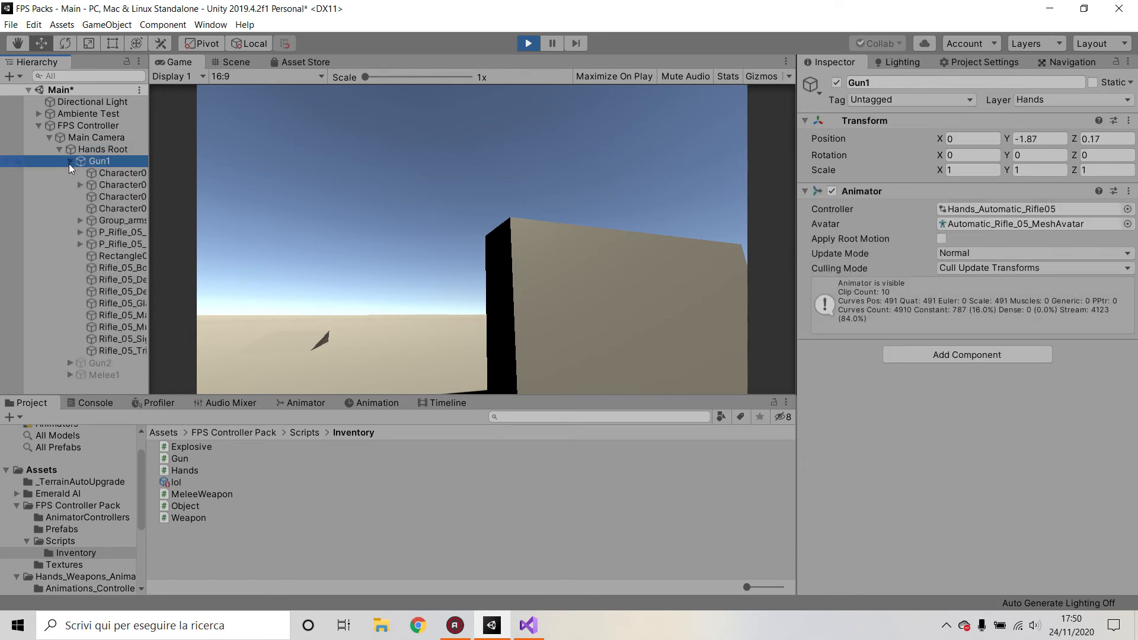
left_click(69, 162)
left_click(89, 173)
left_click(102, 186)
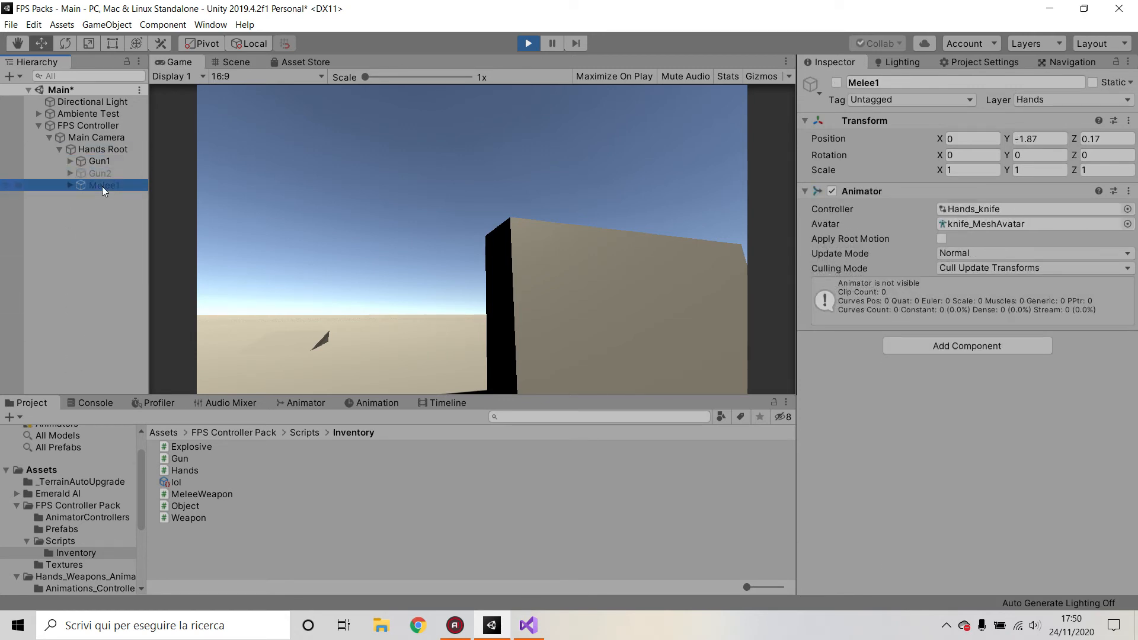
left_click(104, 175)
left_click(104, 184)
left_click(106, 176)
left_click(107, 183)
left_click(106, 176)
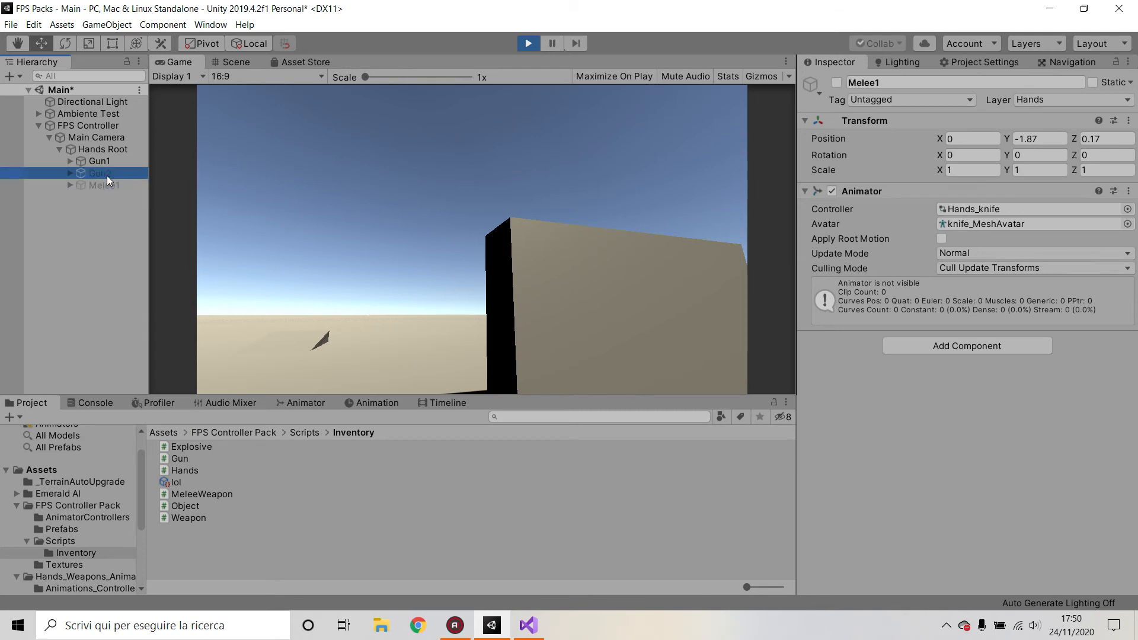
left_click(107, 182)
Activate Gun2 to preview it in the game and deactivate it again, and do the same with Melee1.
left_click(106, 175)
left_click(836, 83)
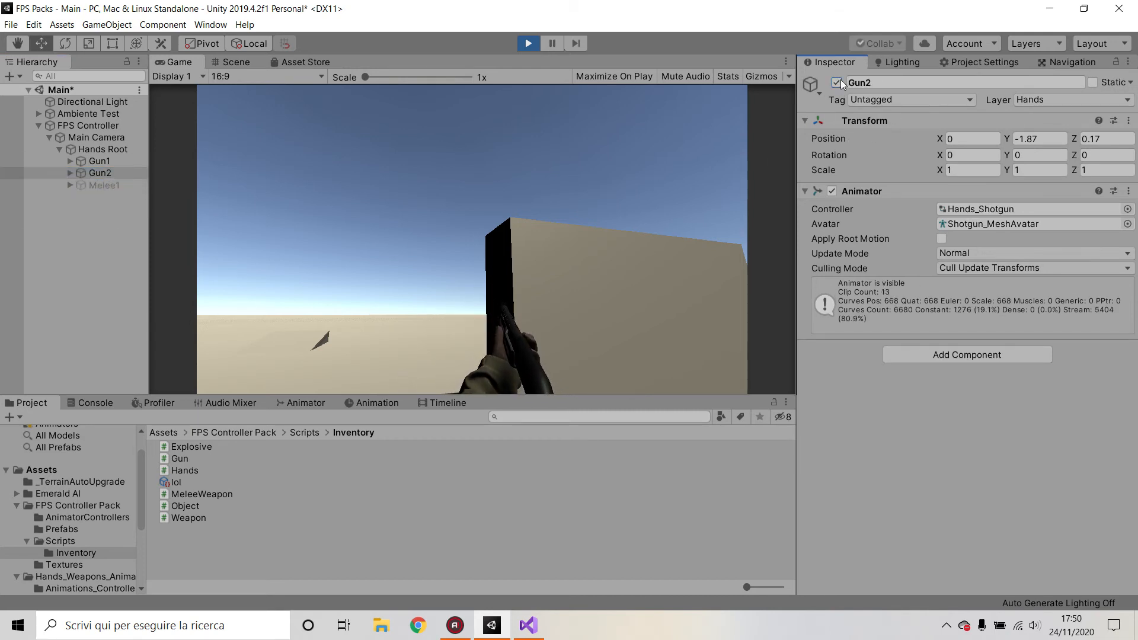
left_click(836, 82)
left_click(106, 185)
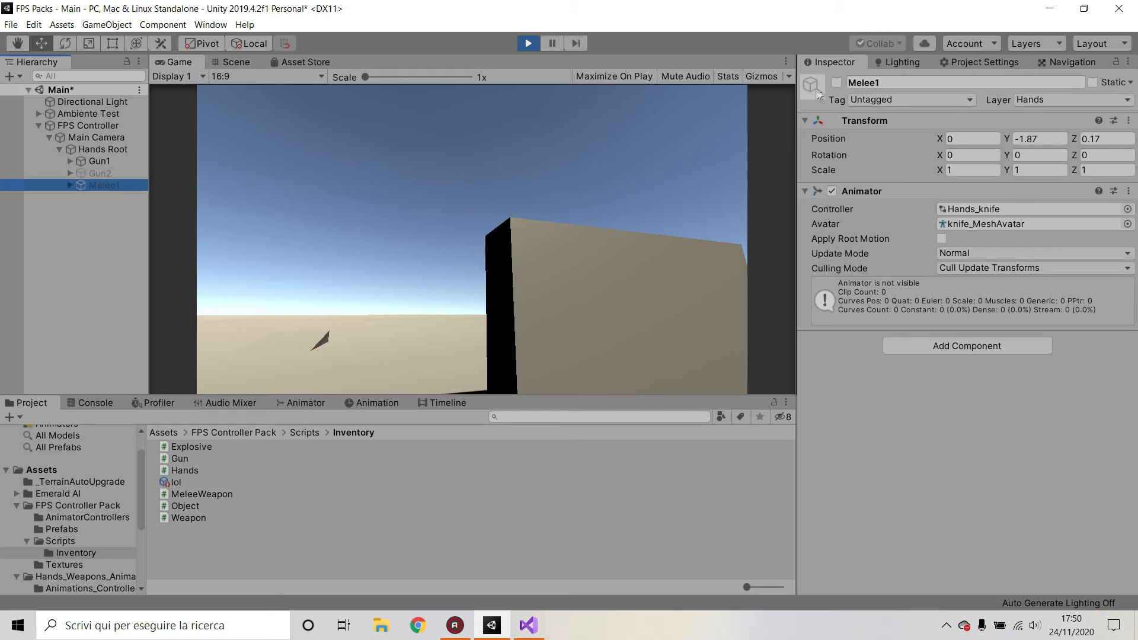
left_click(836, 82)
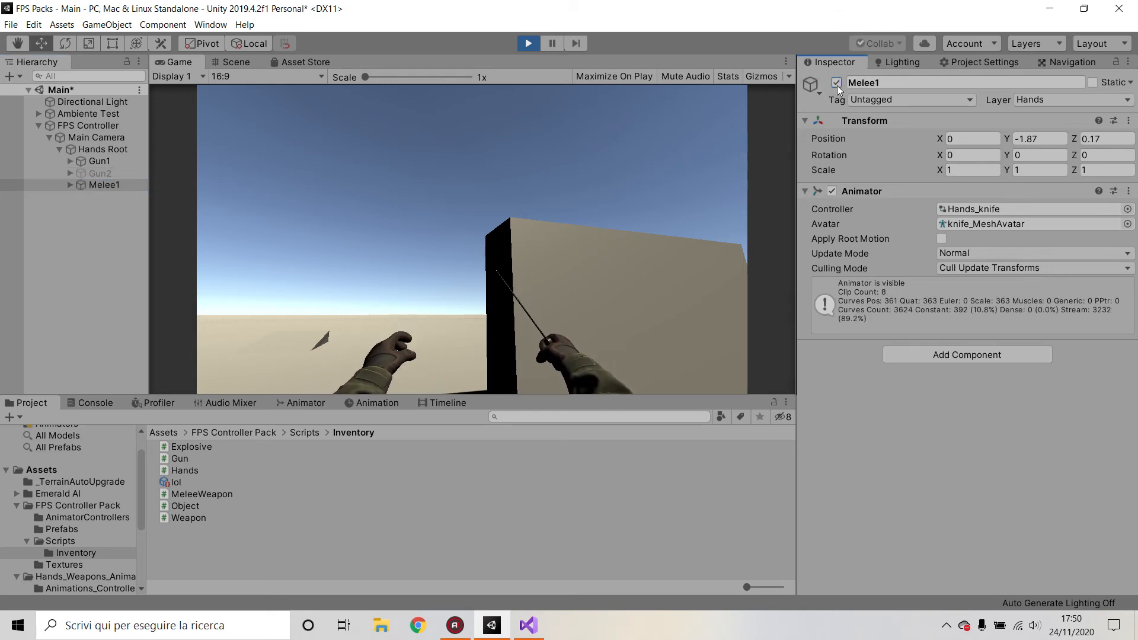
left_click(837, 83)
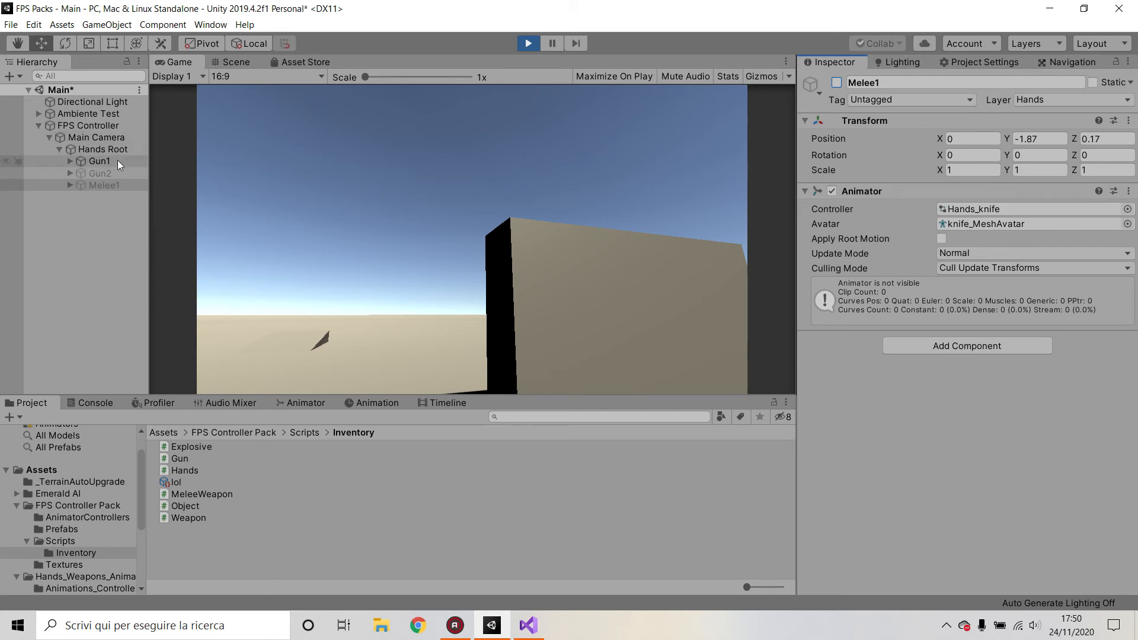
Return to the running game and test walking onto and around the ramp and low blocks.
left_click(267, 216)
key("a")
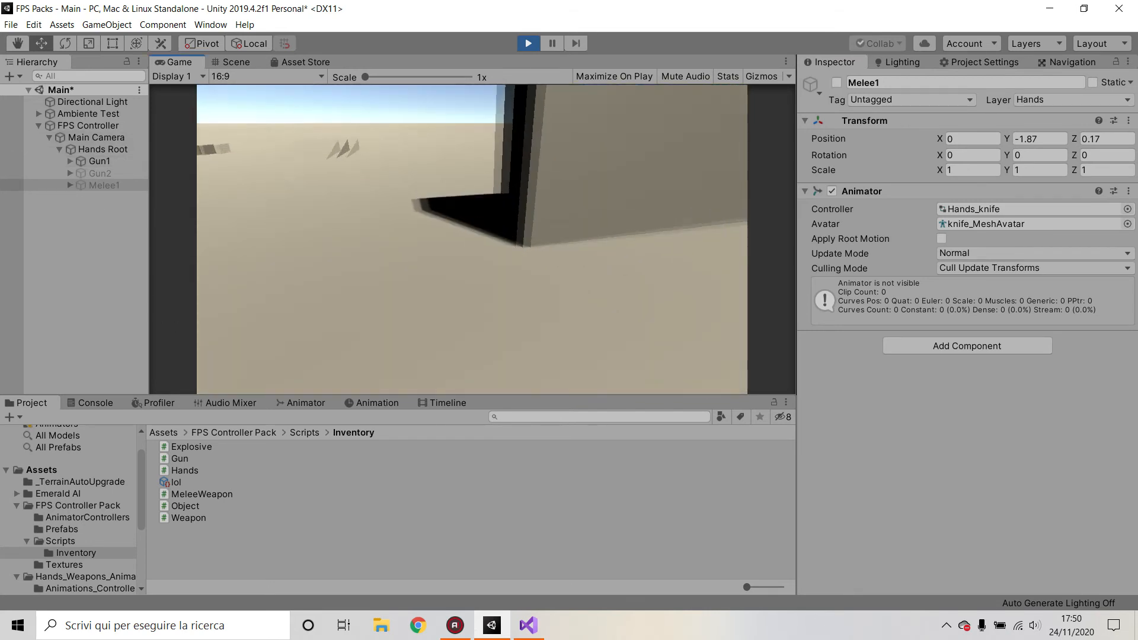
key("w")
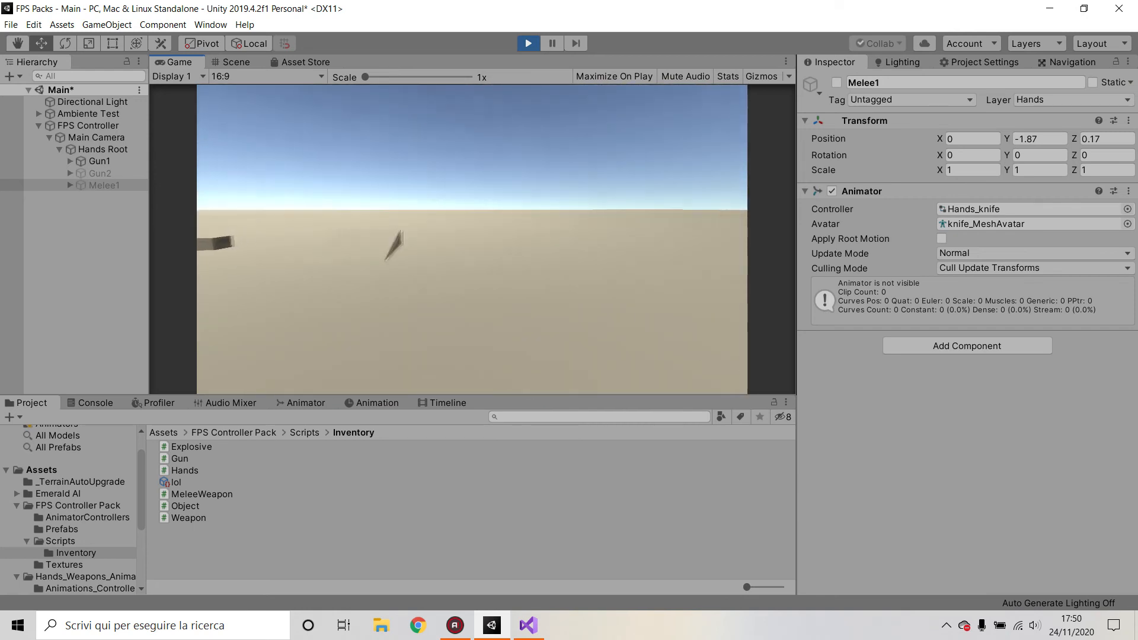
key("w")
key("w")
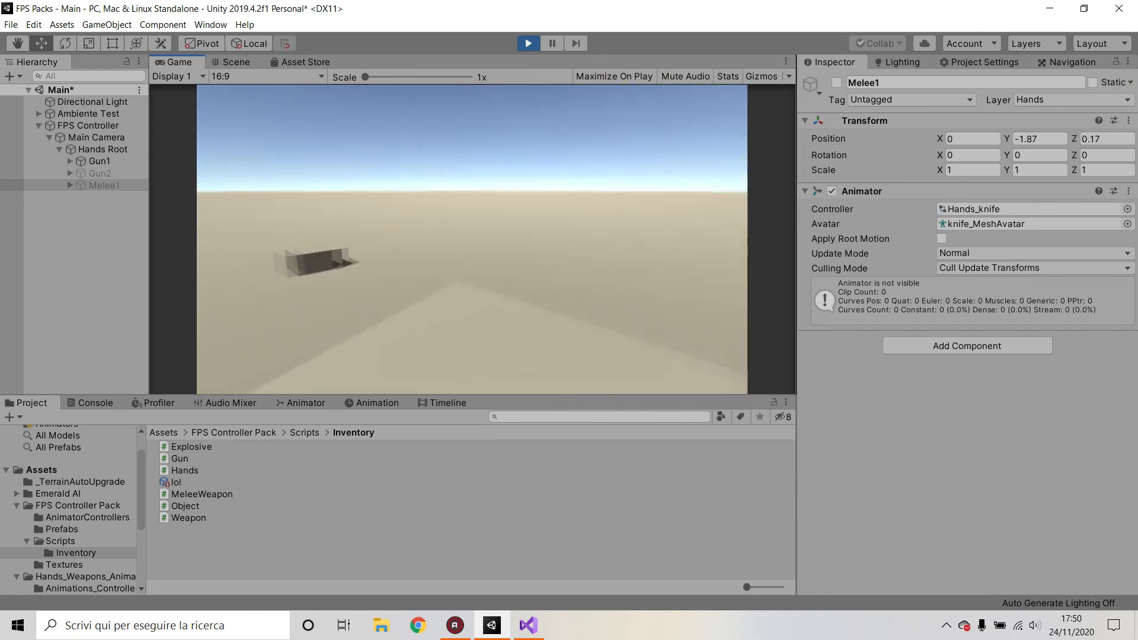
key("w")
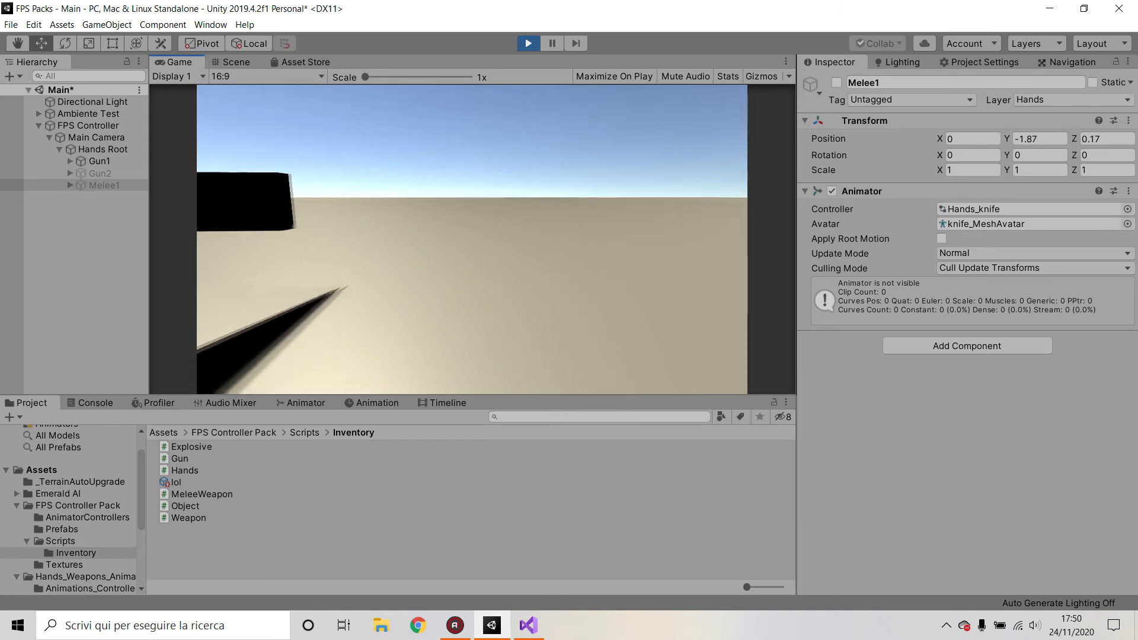
key("w")
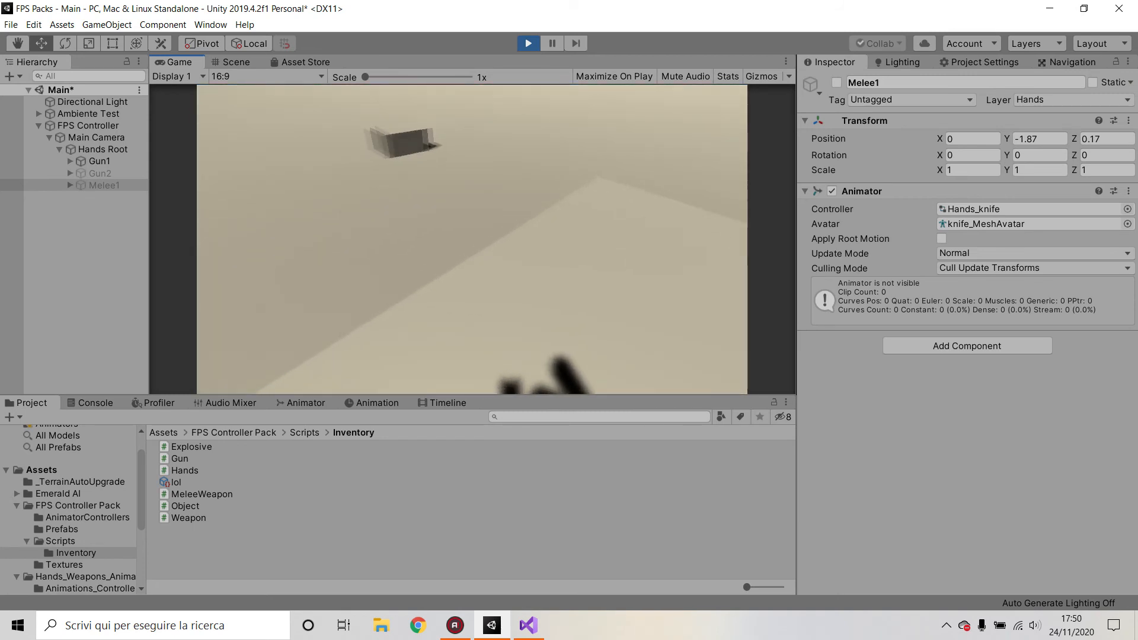
key("w")
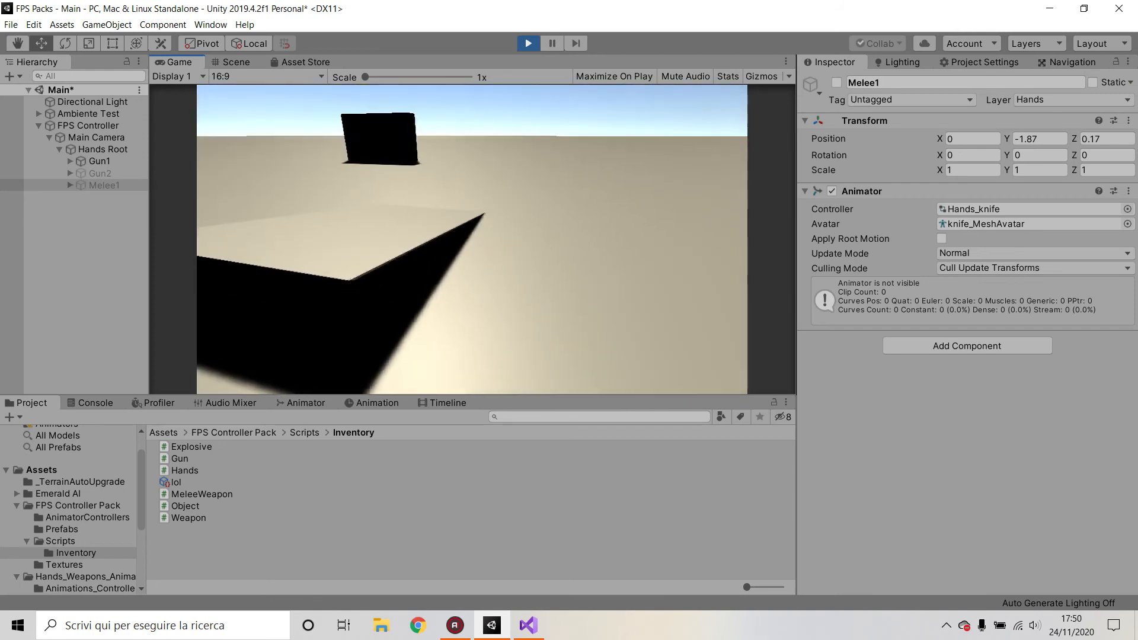
key("a")
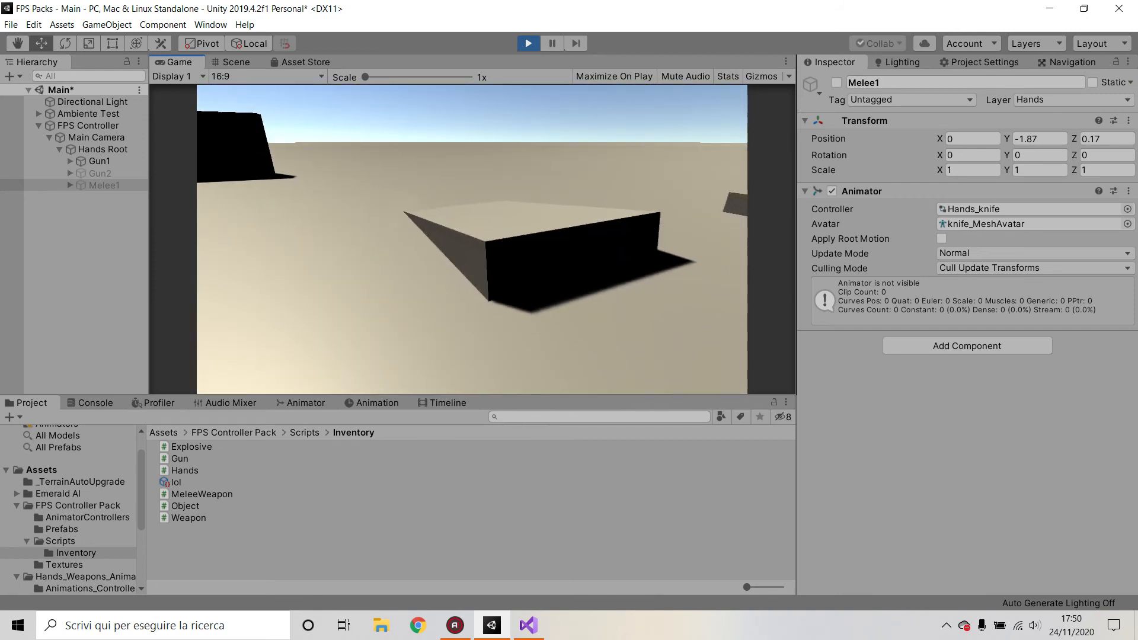
Inspect the FPS Controller's Slope Limit and Step Offset, and resume the running game with the ramp in view.
left_click(93, 126)
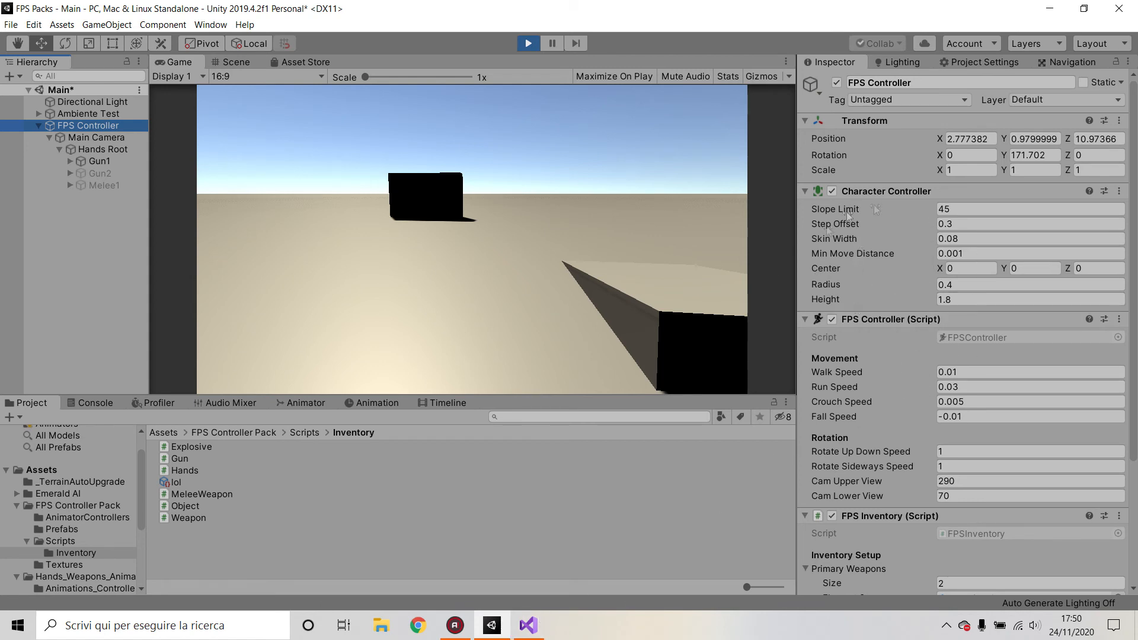
left_click(531, 292)
key("w")
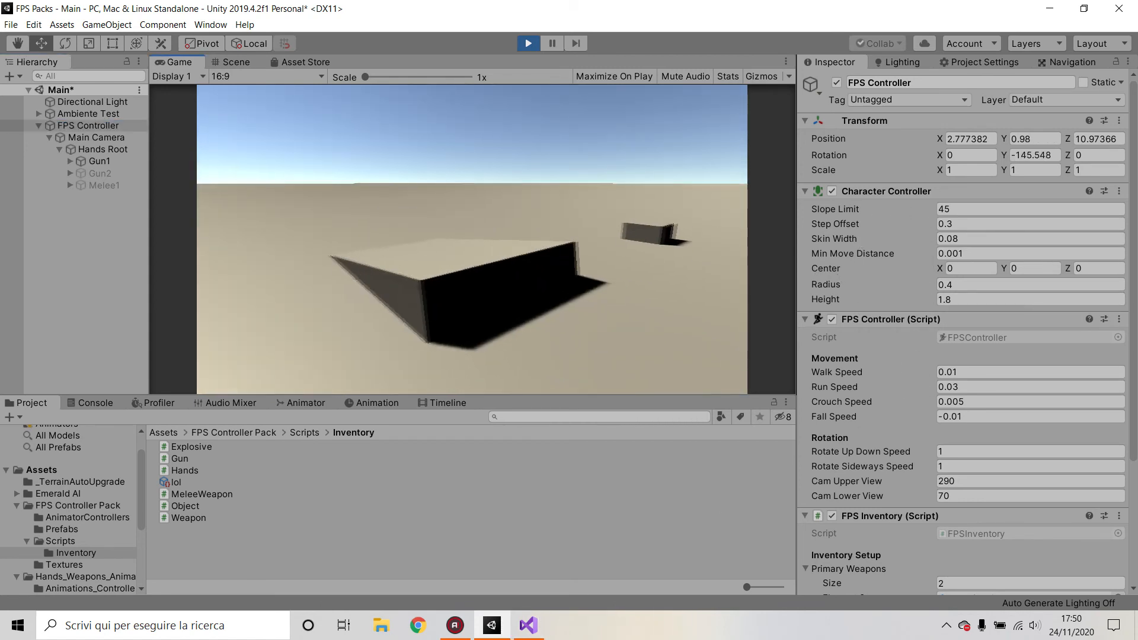
key("s")
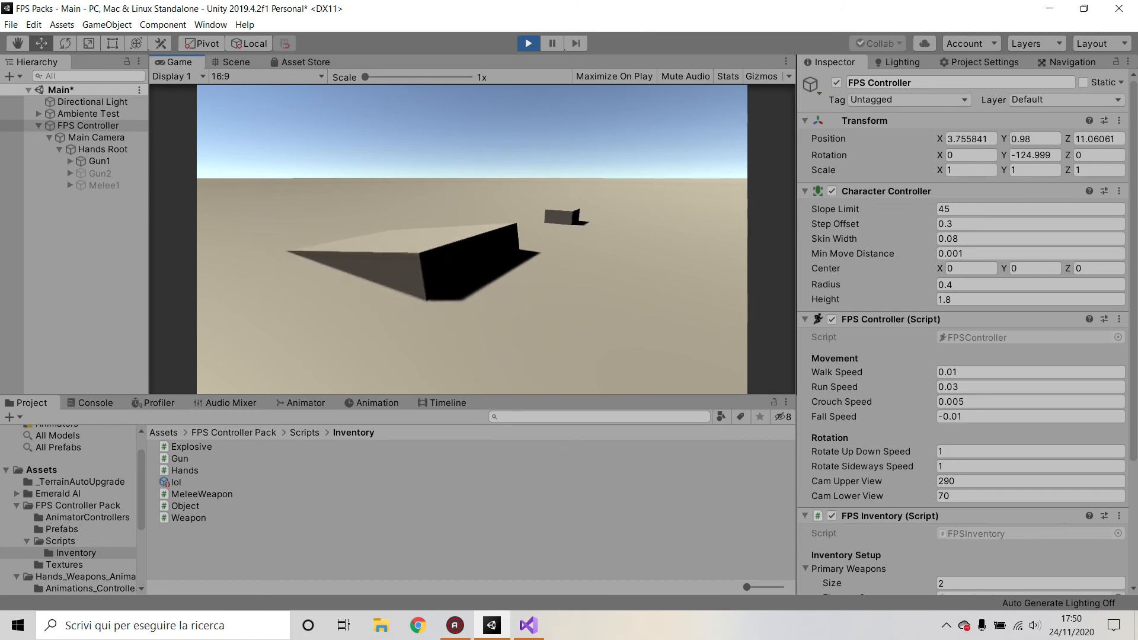
key("a")
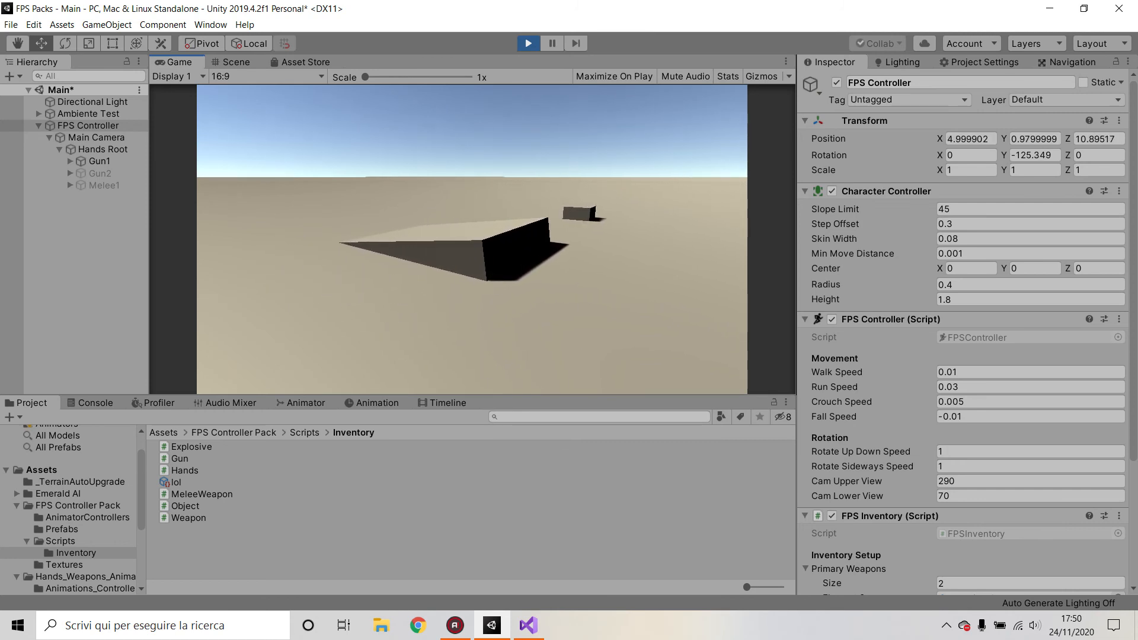
Test walking up the ramp, turning on its surface and stepping off its high end.
key("w")
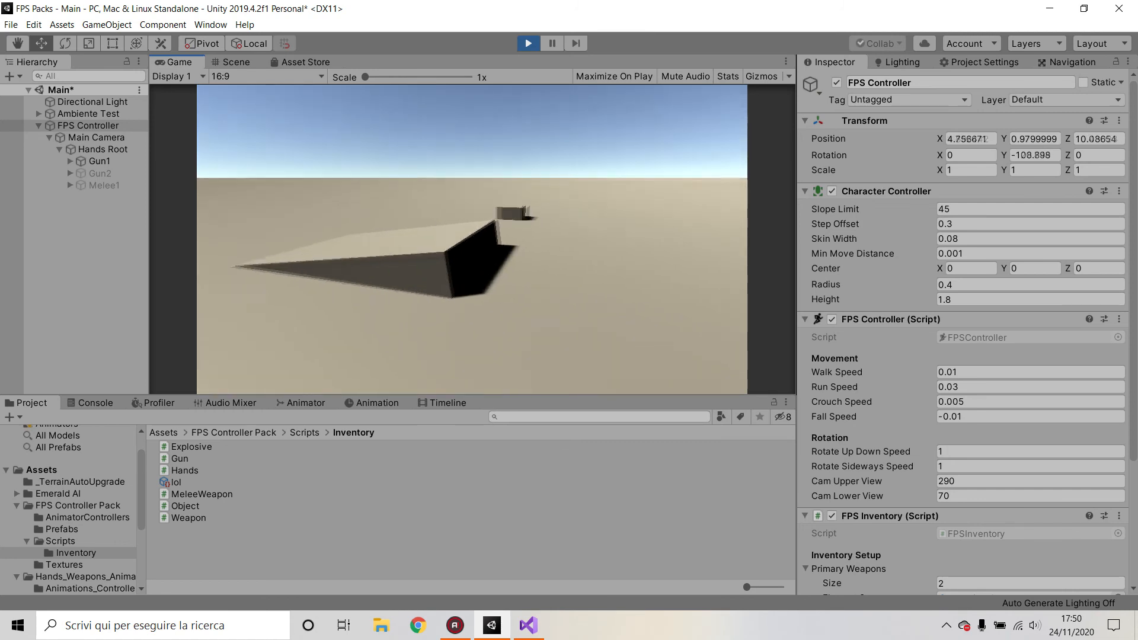
key("w")
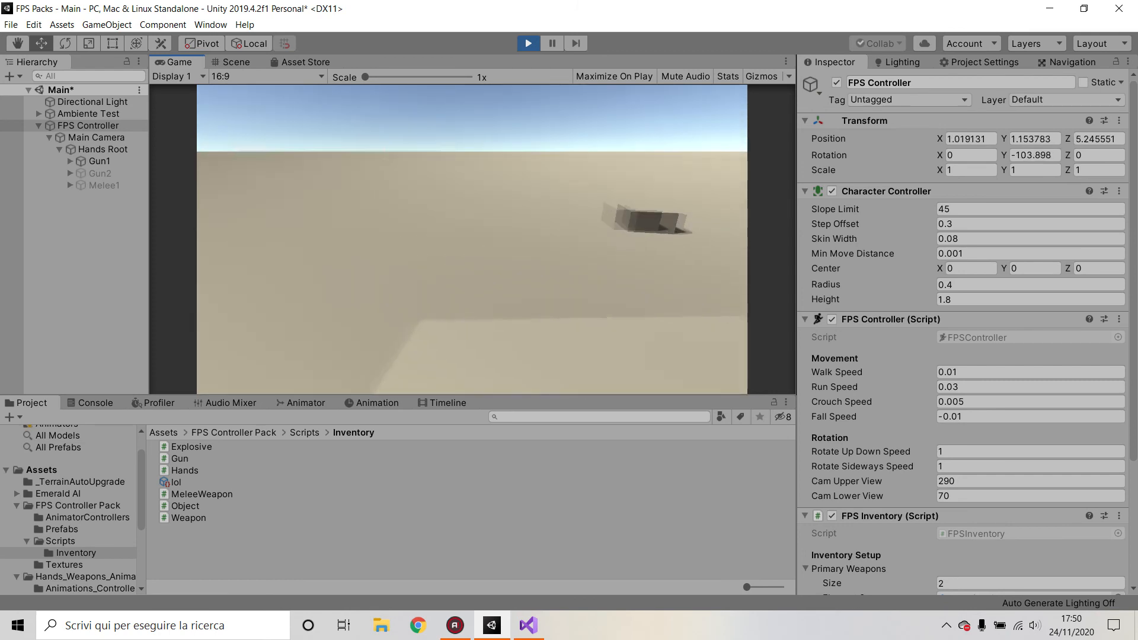
key("w")
key("d")
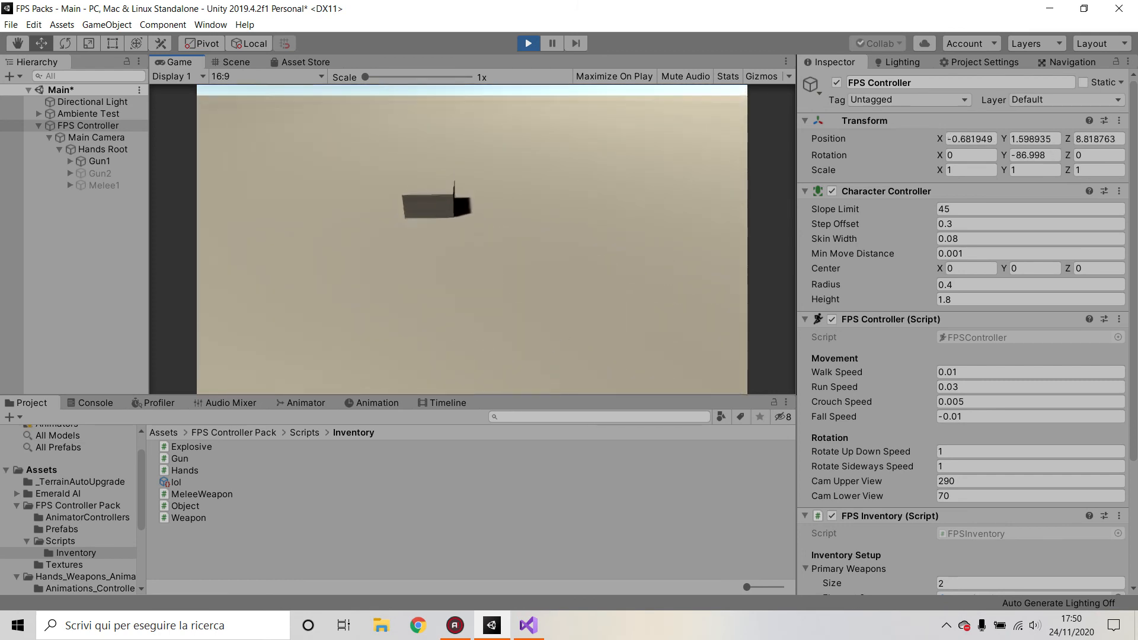
key("w")
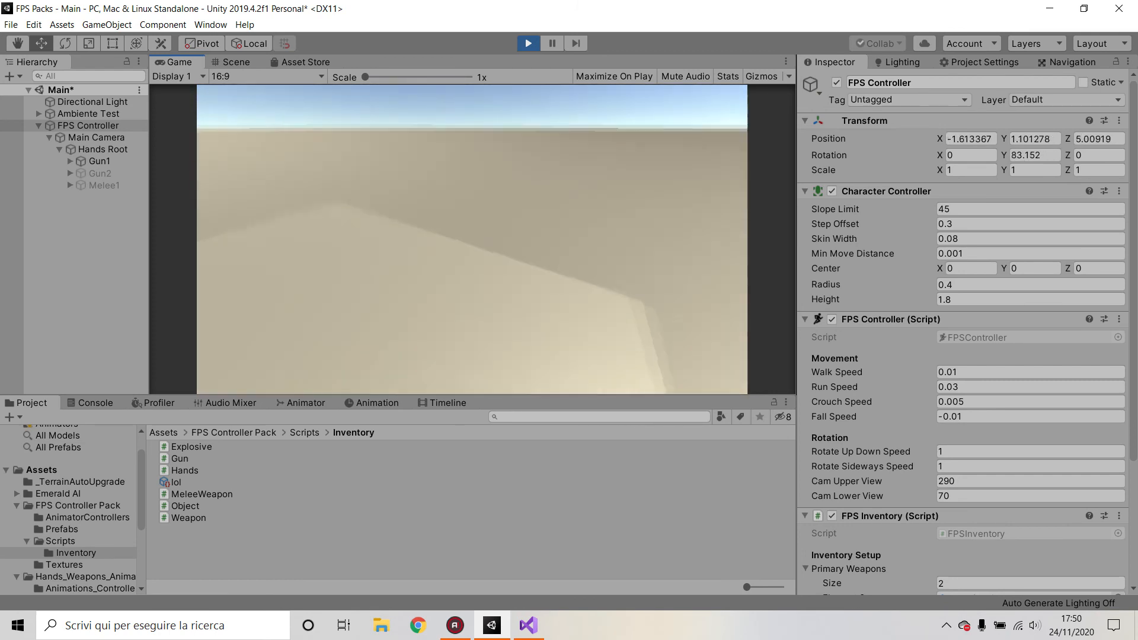
key("d")
key("w")
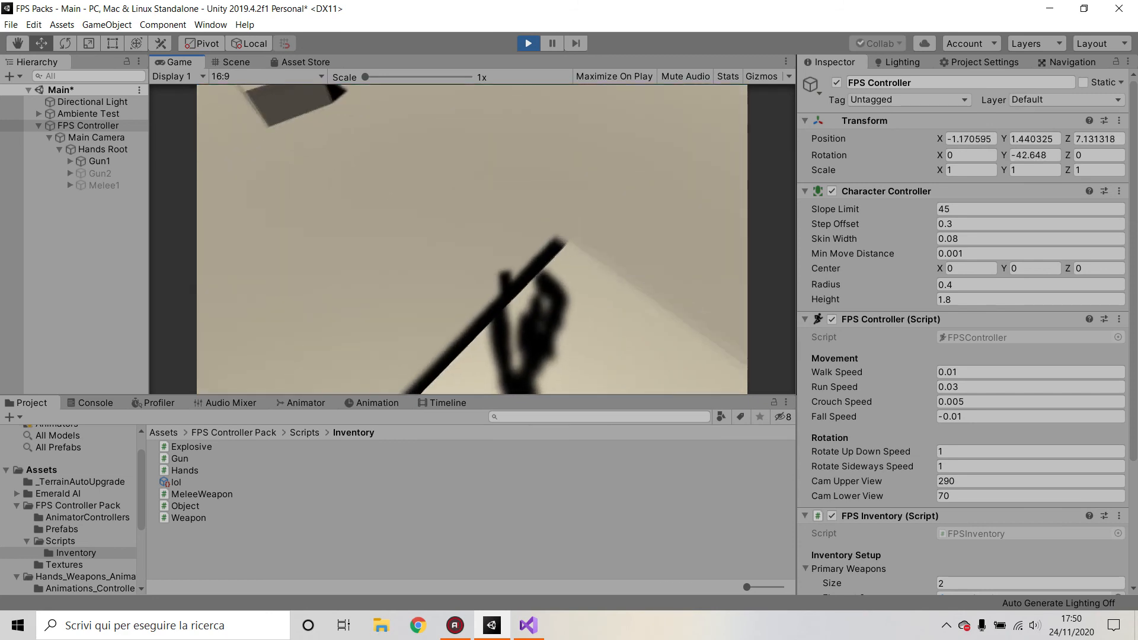
key("w")
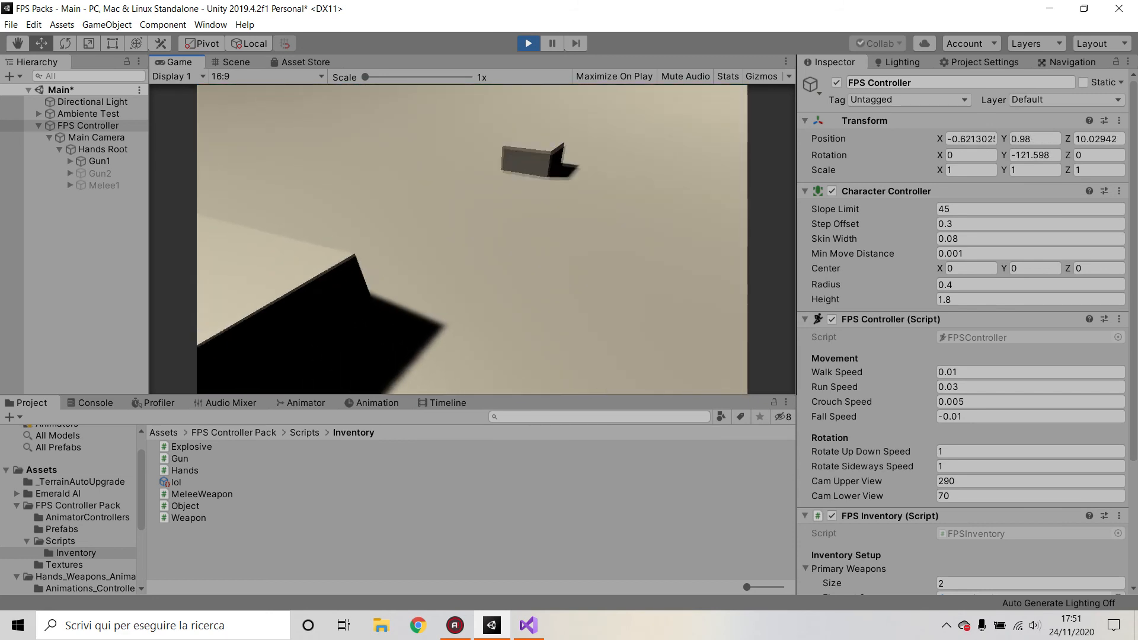
Walk from the ramp around to the lit side of the tall block and test strafing both ways in front of it.
key("w")
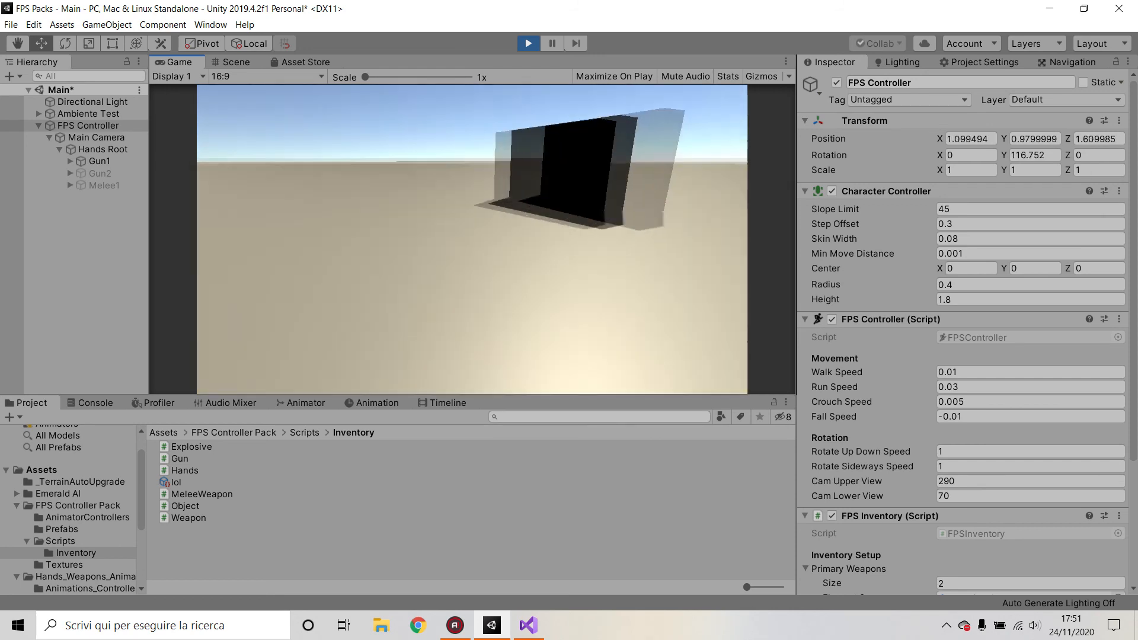
key("s")
key("a")
key("w")
key("w")
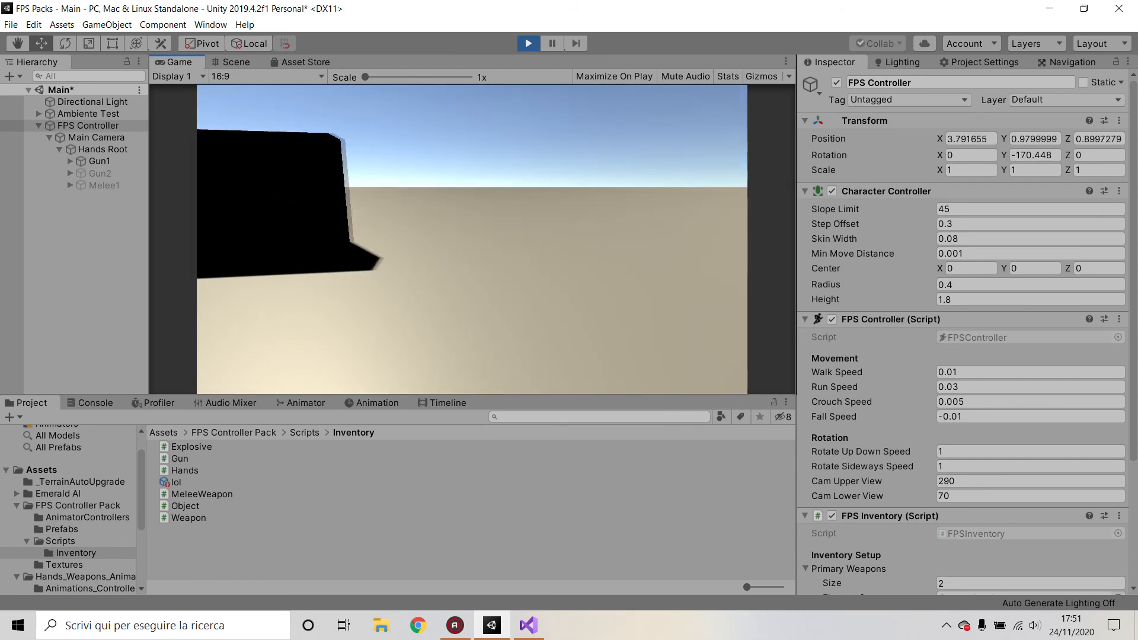
key("d")
key("d")
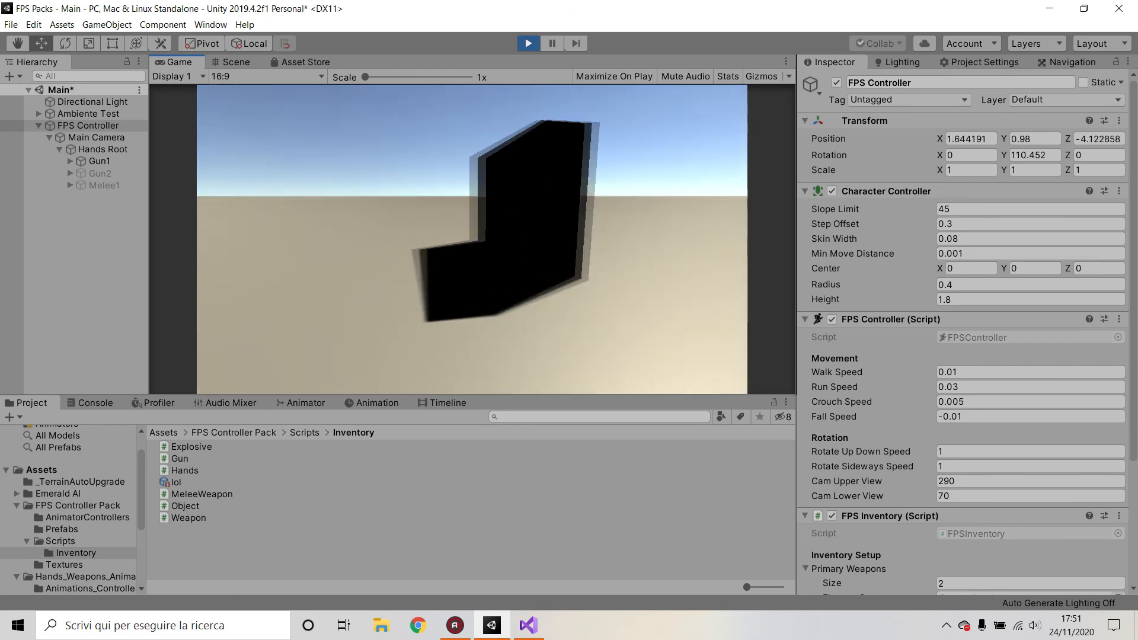
key("s")
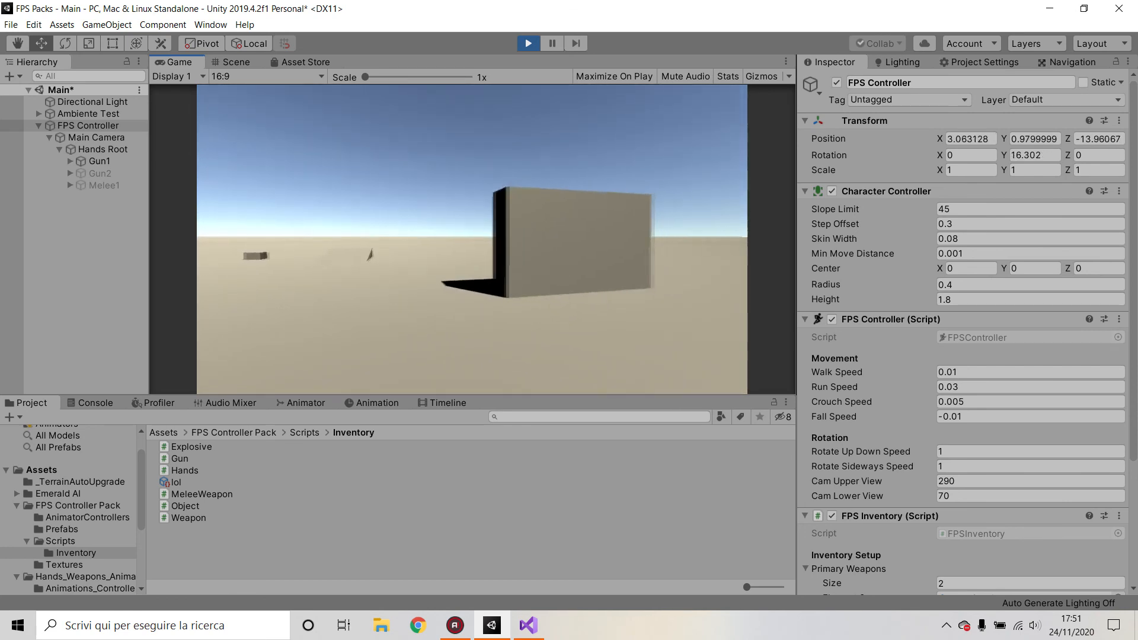
key("w")
key("d")
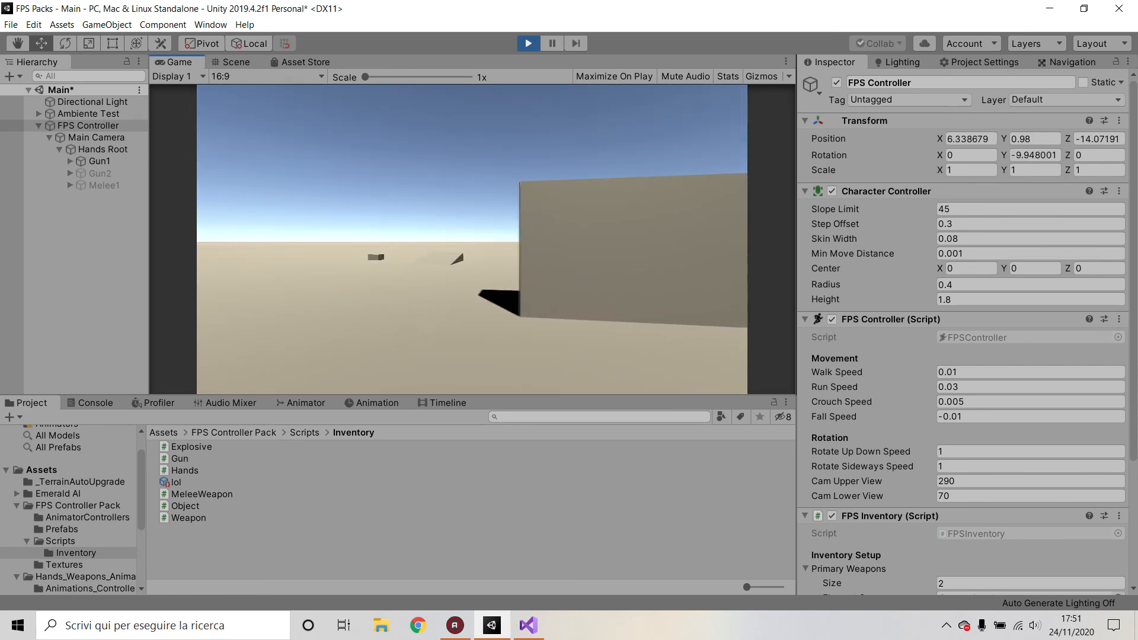
key("w")
key("a")
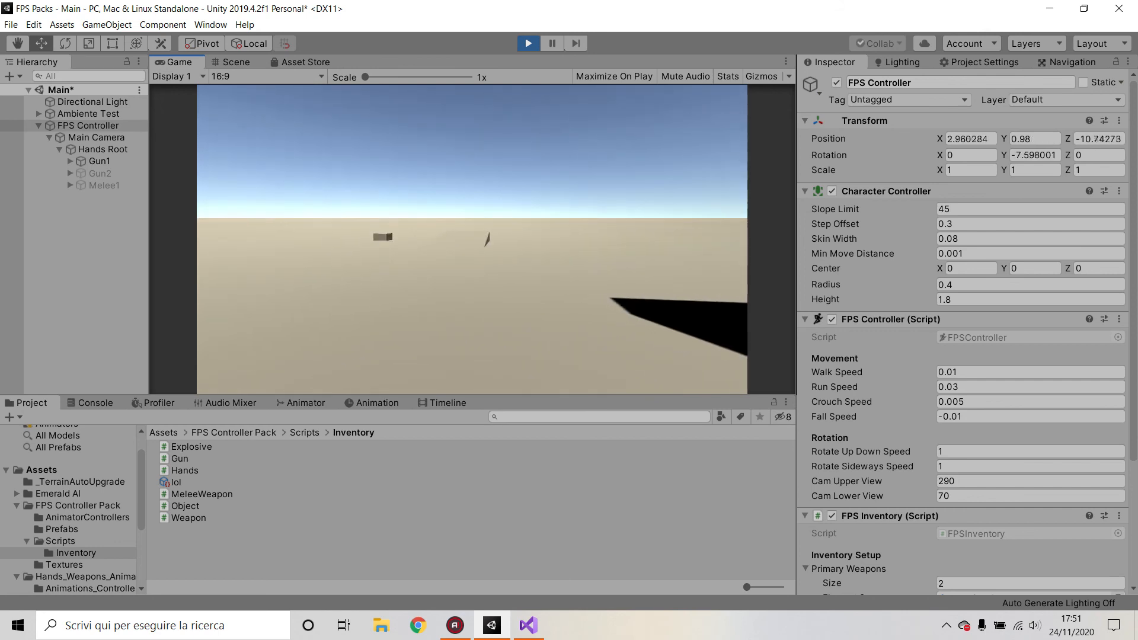
Walk back past the ramp and the low block to view all three obstacles from the far side.
key("w")
key("a")
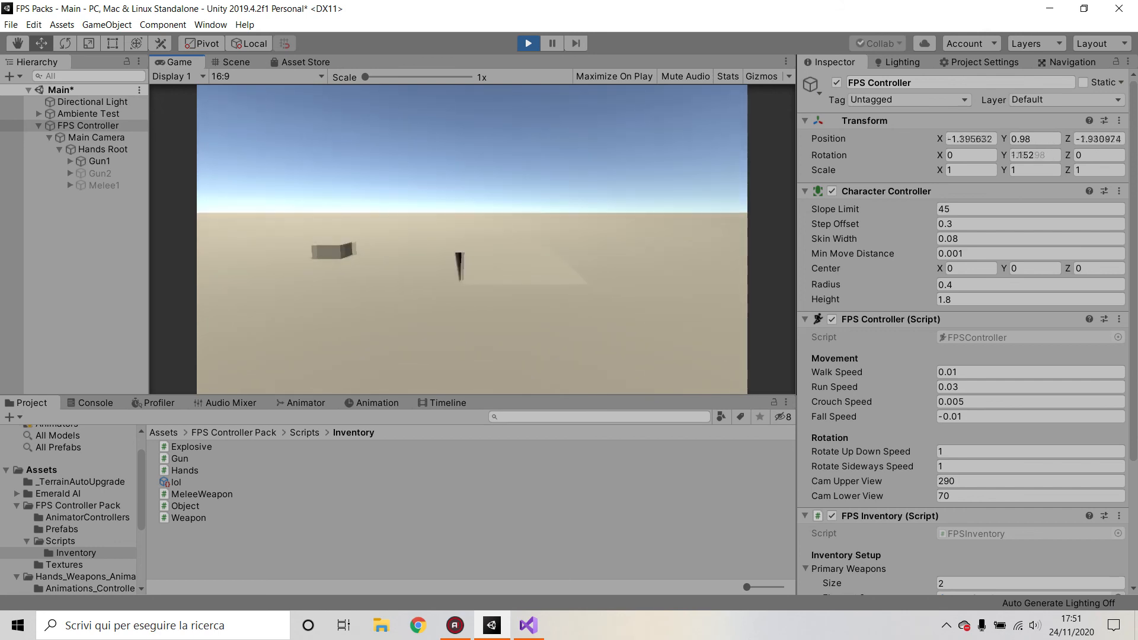
key("w")
key("a")
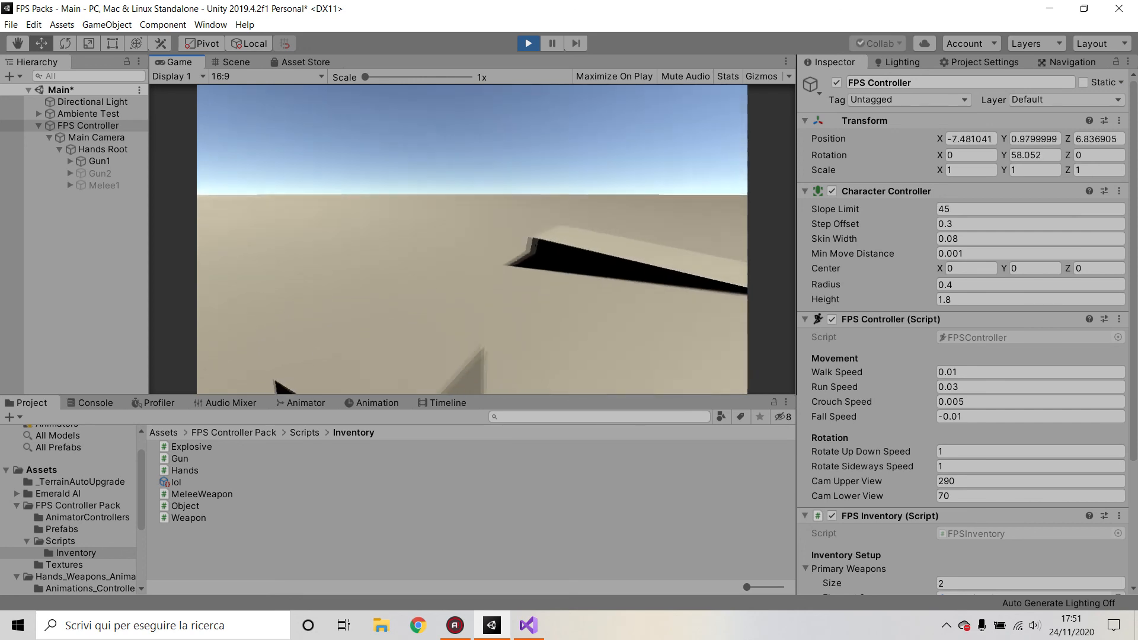
key("w")
key("a")
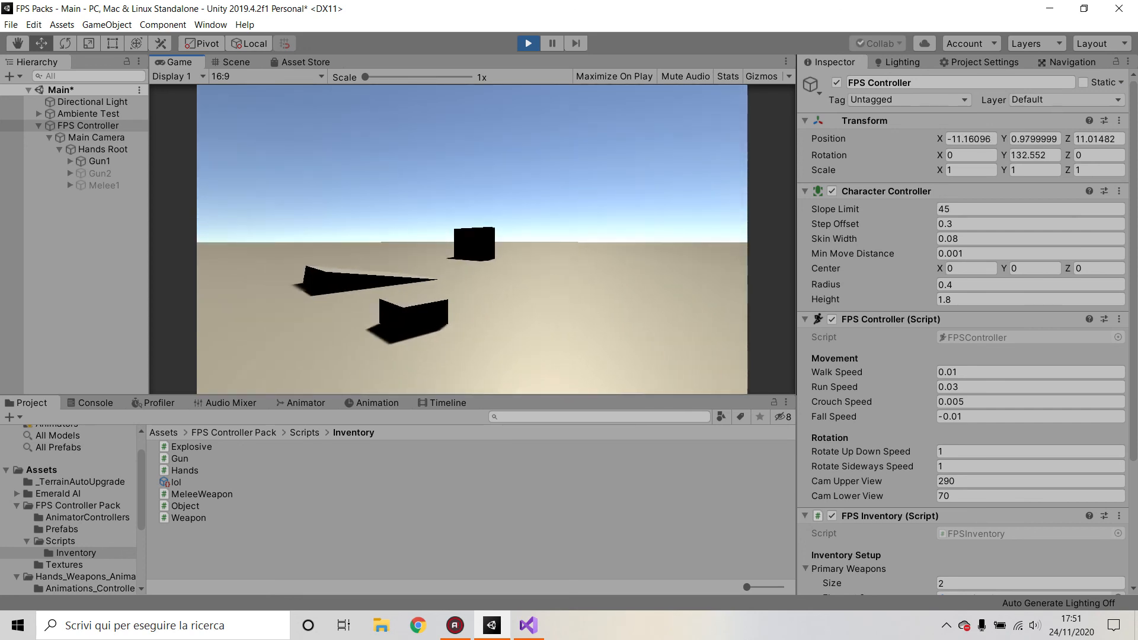
key("d")
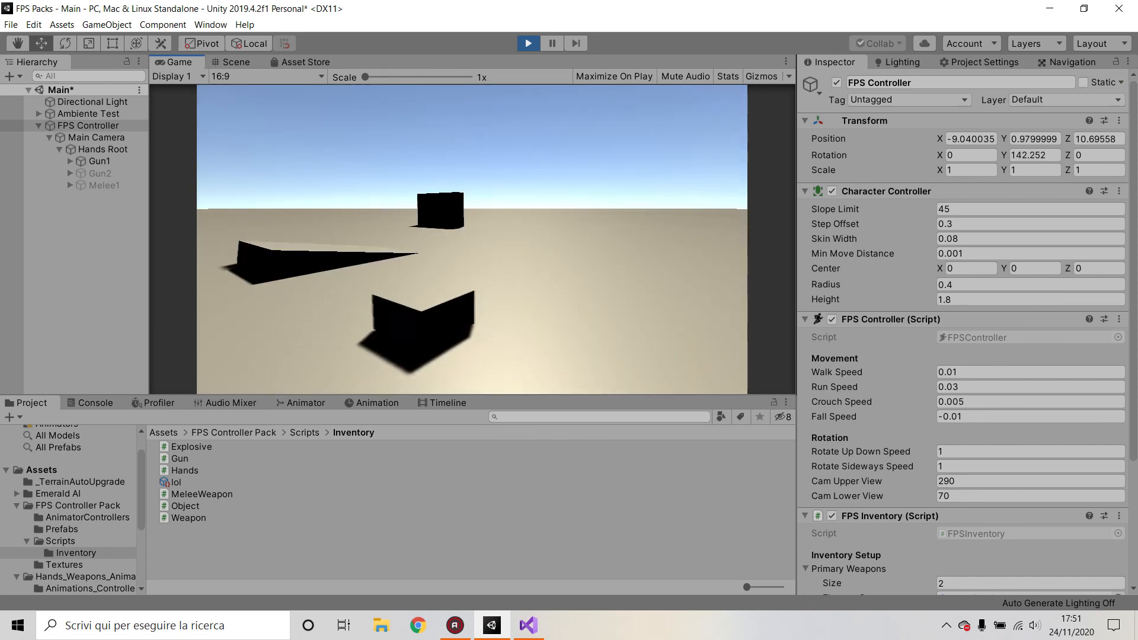
key("d")
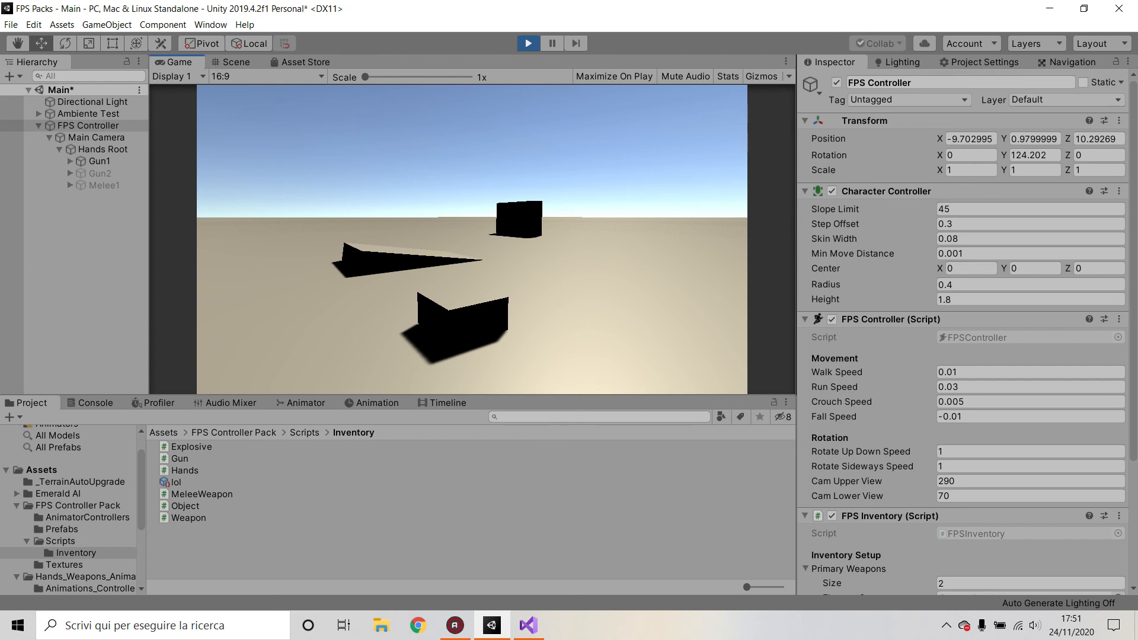
Test diagonal walking past the low block and on towards the low end of the ramp.
key("w")
key("d")
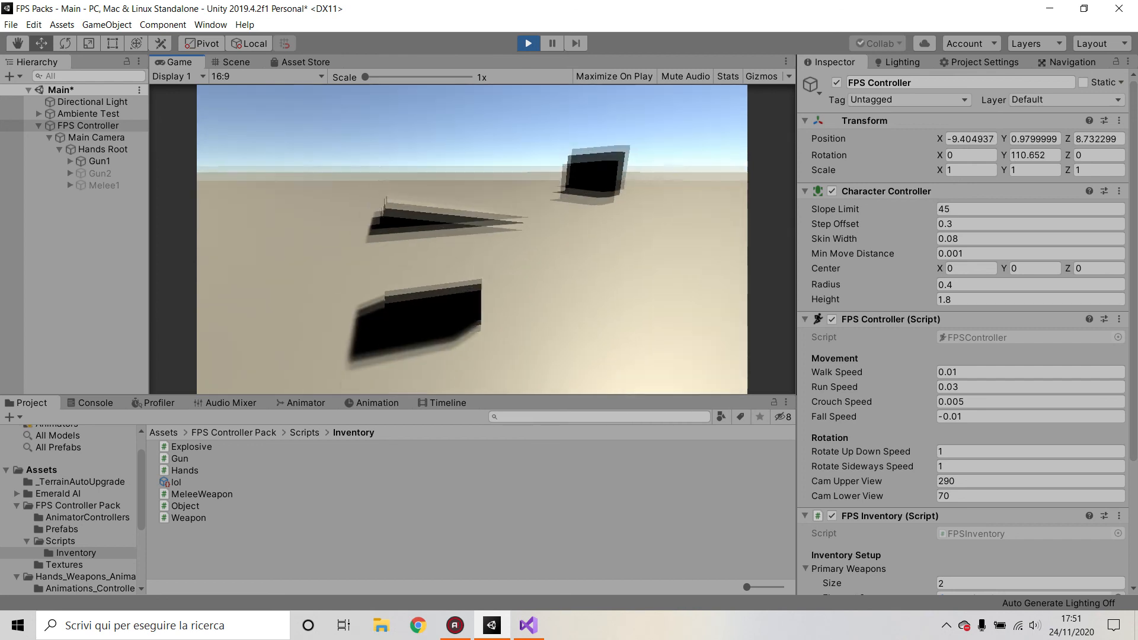
key("w")
key("d")
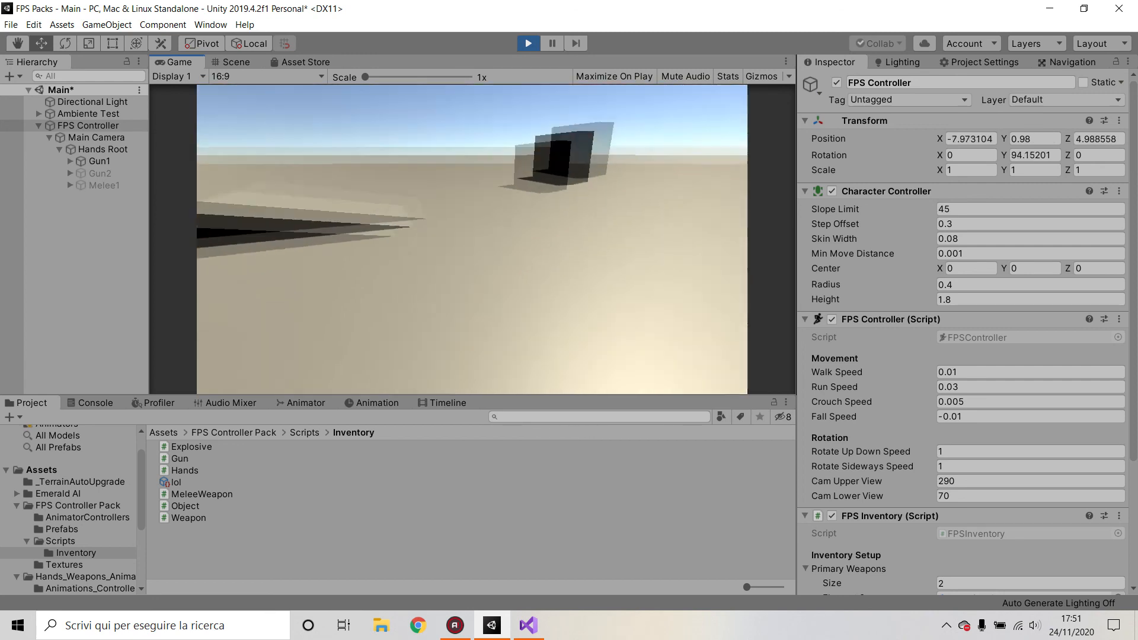
key("w")
key("d")
key("w")
key("d")
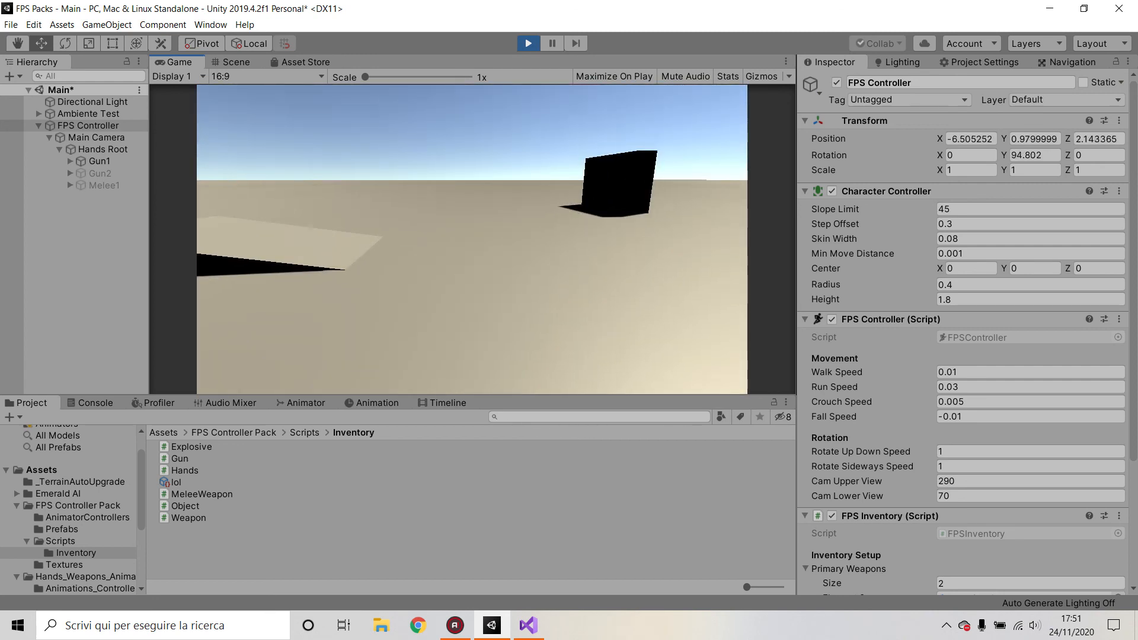
Back away from the ramp and cross the open ground diagonally to the tall block.
key("s")
key("d")
key("s")
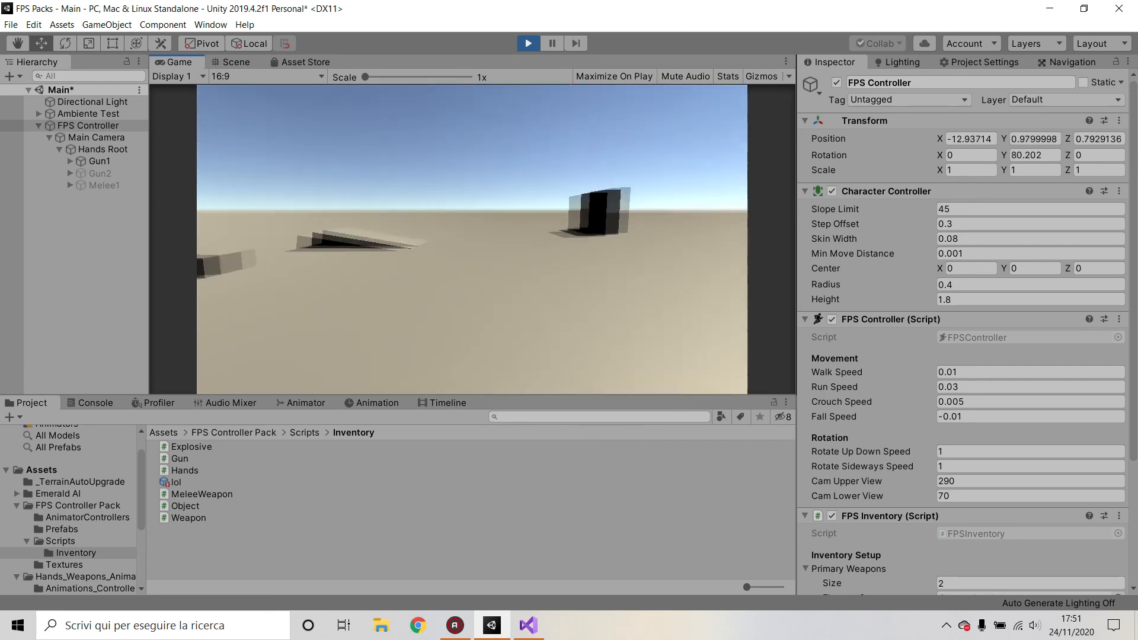
key("w")
key("d")
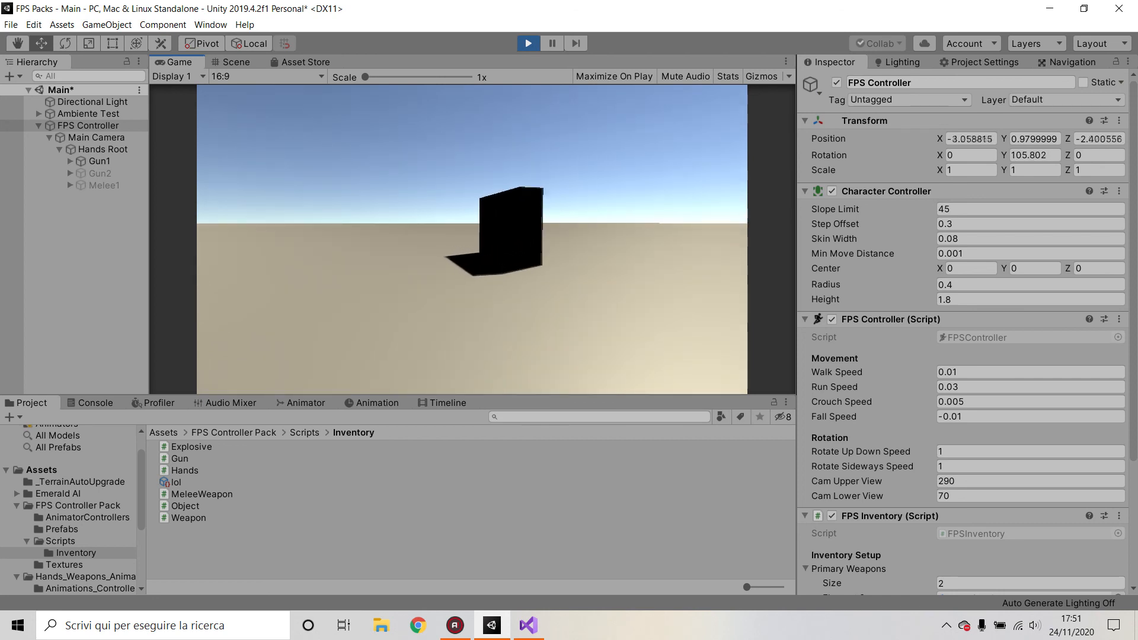
key("w")
key("d")
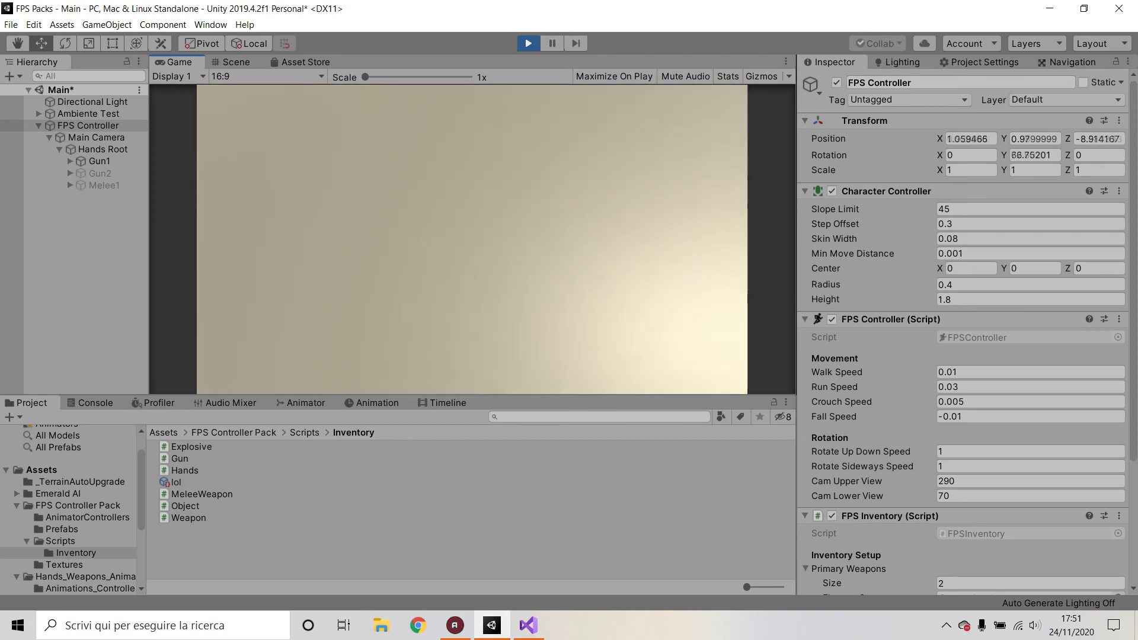
Test moving sideways, backward and forward around the corner of the tall block.
key("d")
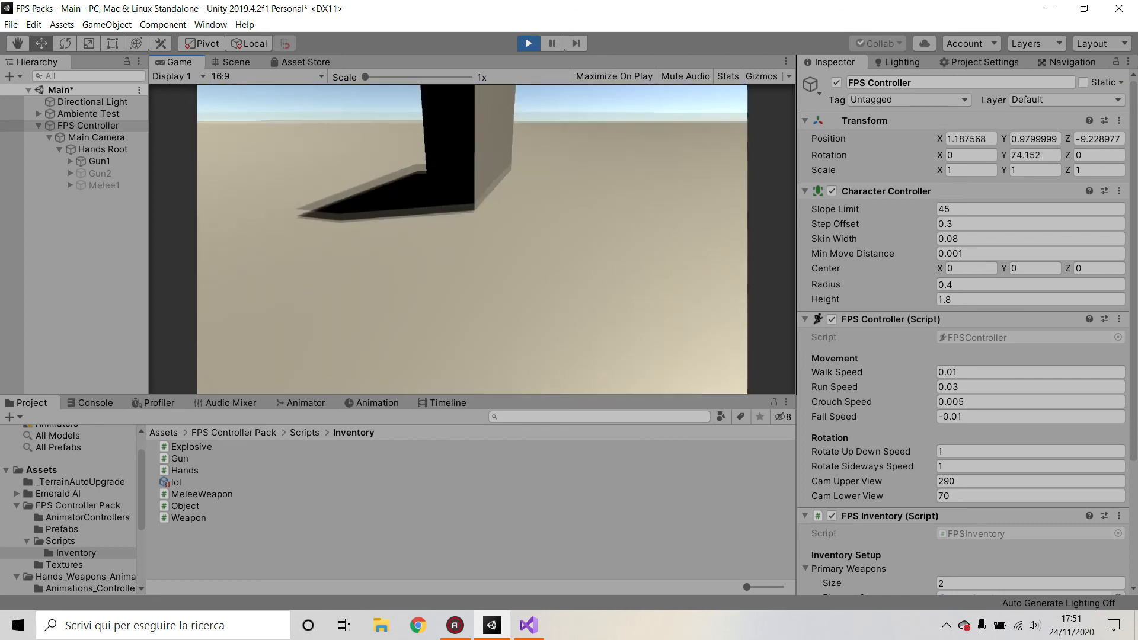
key("d")
key("d")
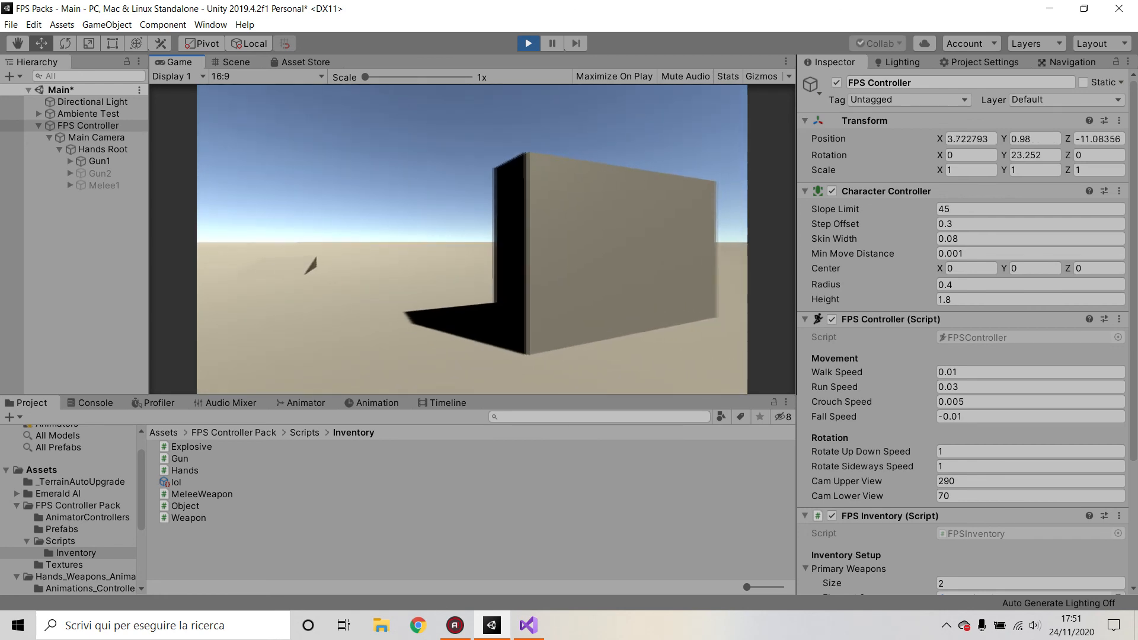
key("s")
key("a")
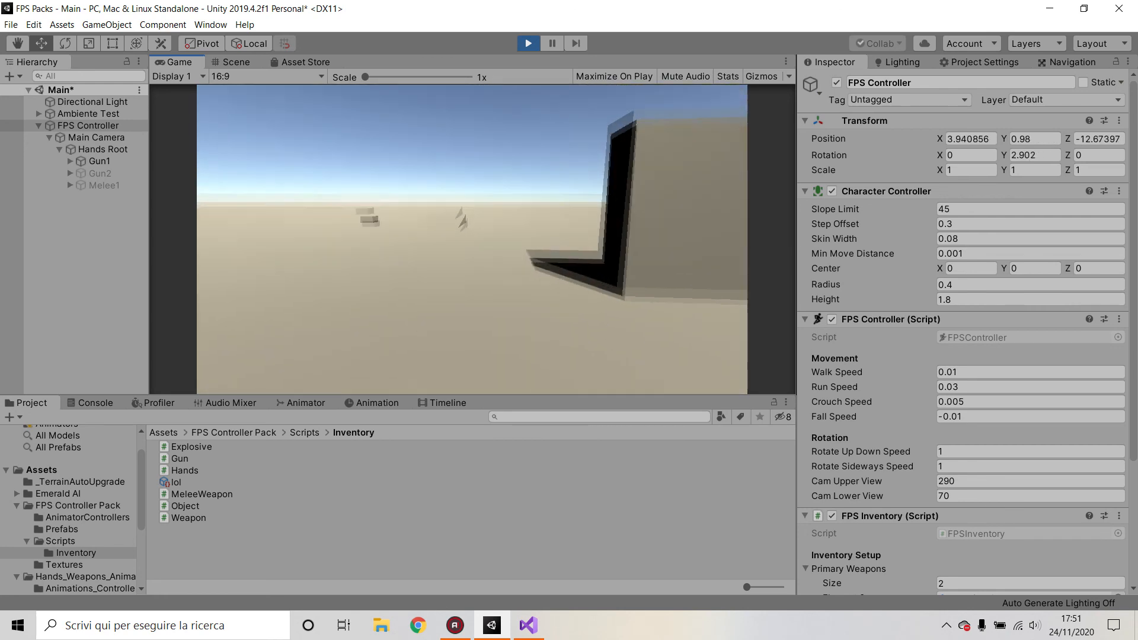
key("w")
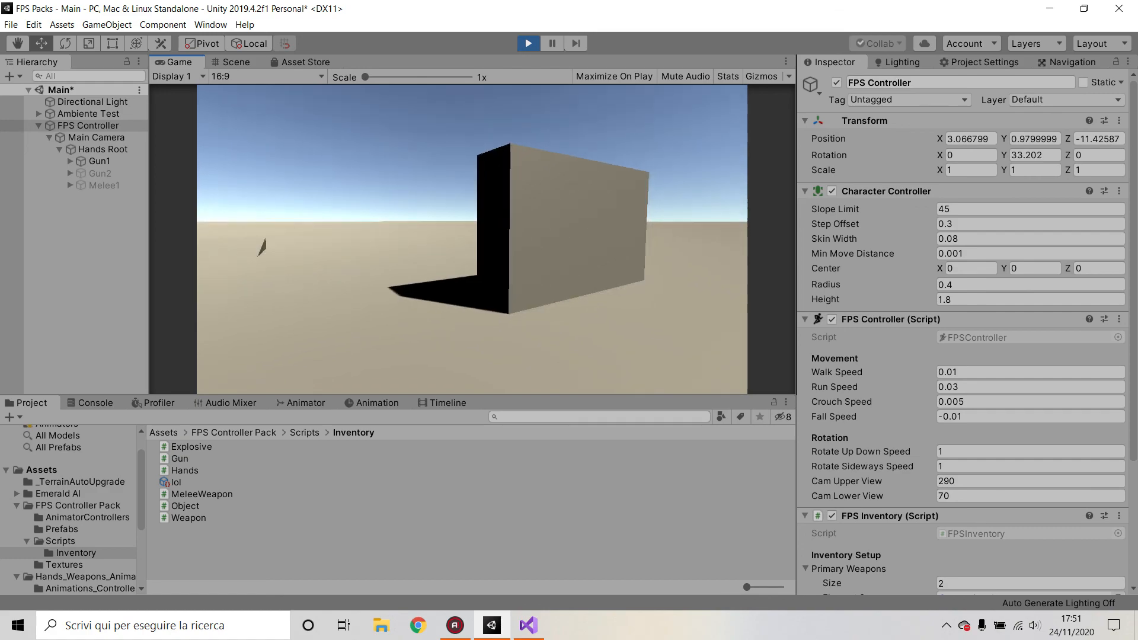